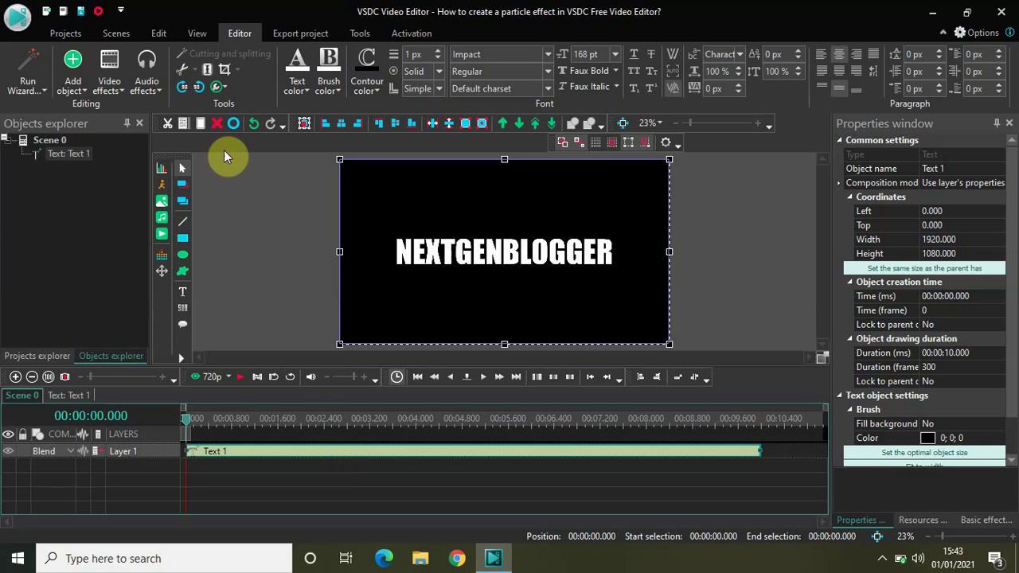
Add a Particles nature effect to the text object, spanning the whole parent duration on a new layer.
left_click(109, 82)
mouse_move(161, 227)
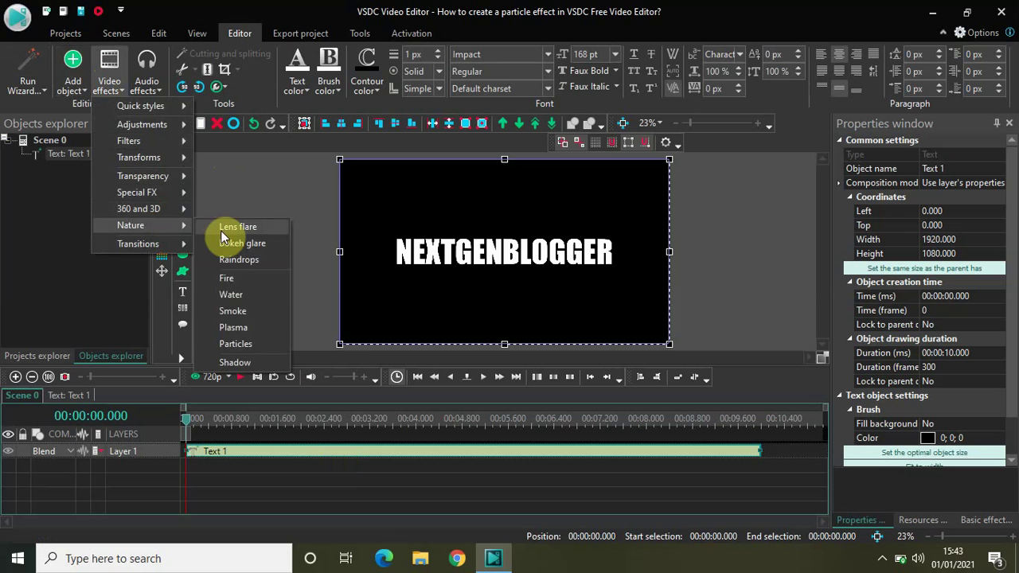
left_click(260, 347)
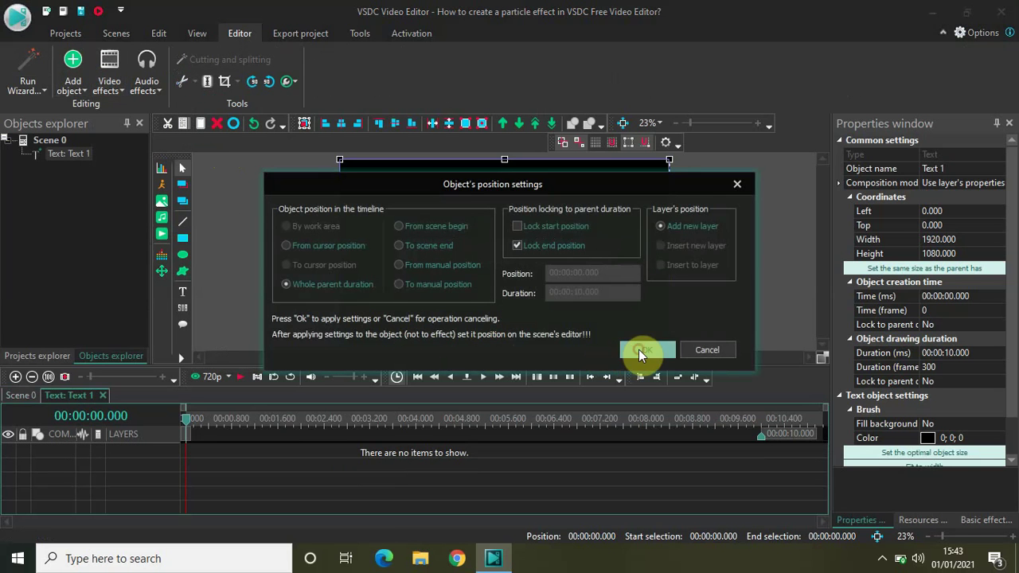
left_click(638, 349)
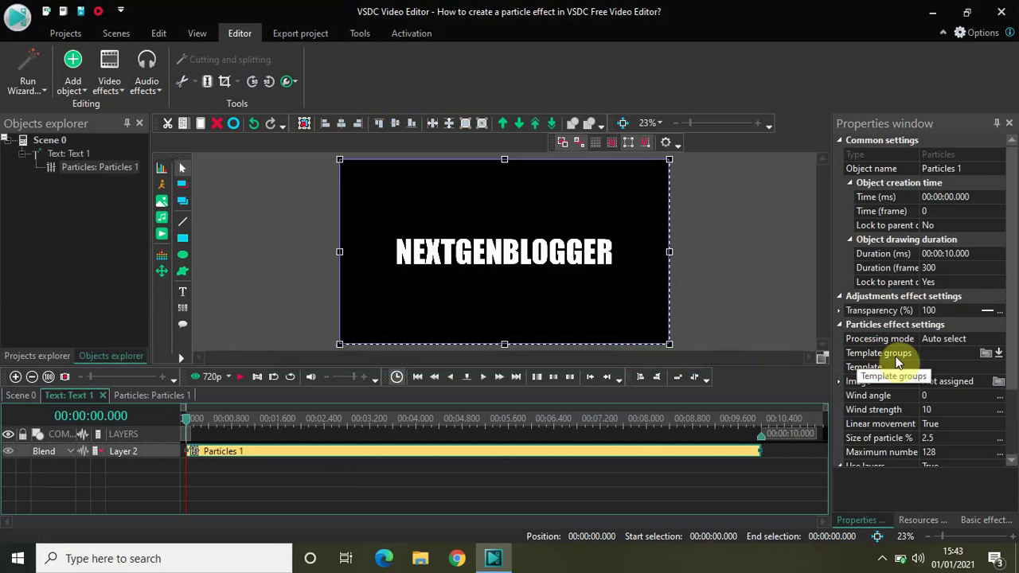
Set the particle effect's template group to Christmas.
left_click(971, 352)
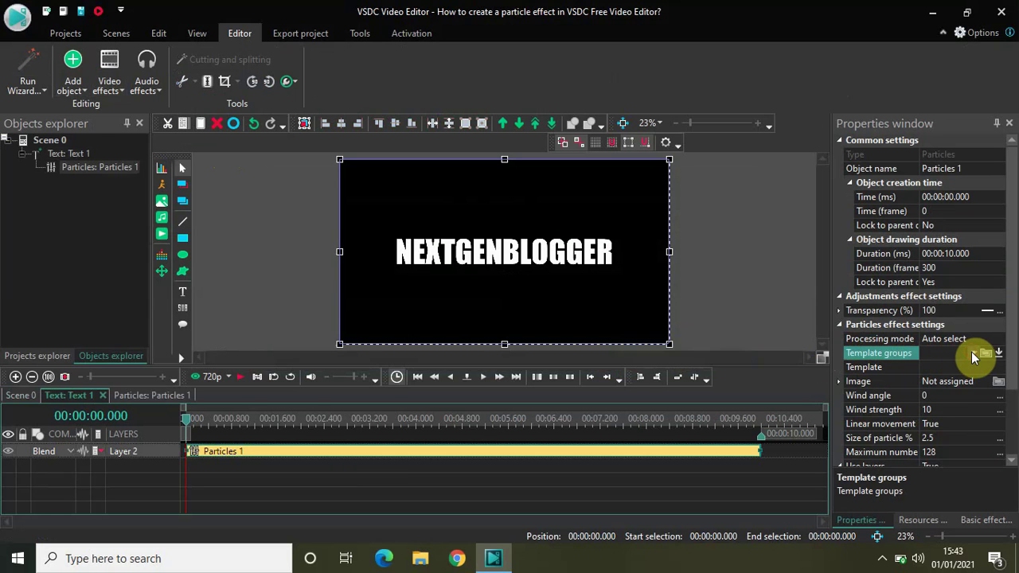
left_click(971, 352)
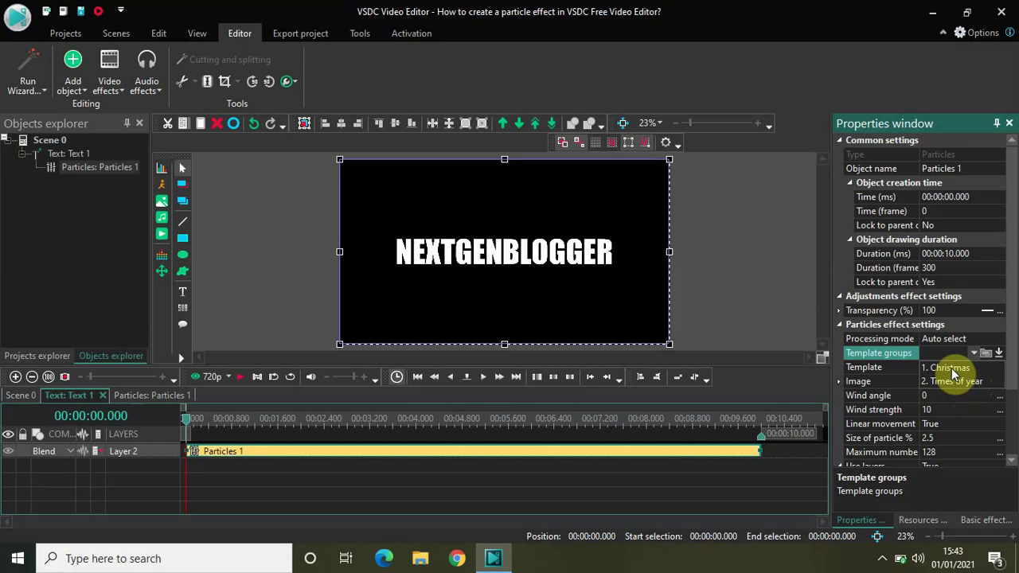
left_click(951, 368)
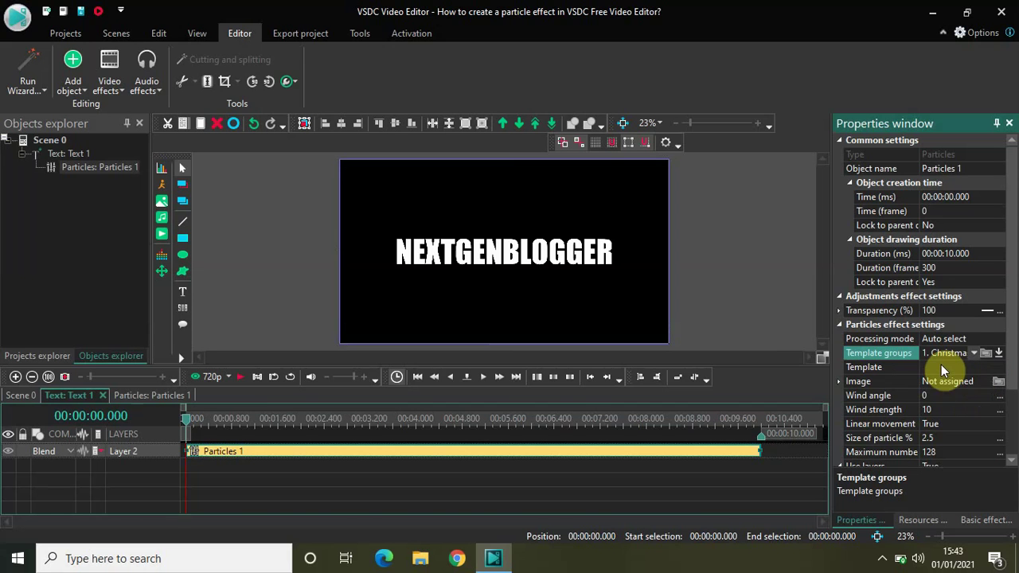
Apply the Gold stars template to the particle effect and preview the animation.
left_click(973, 367)
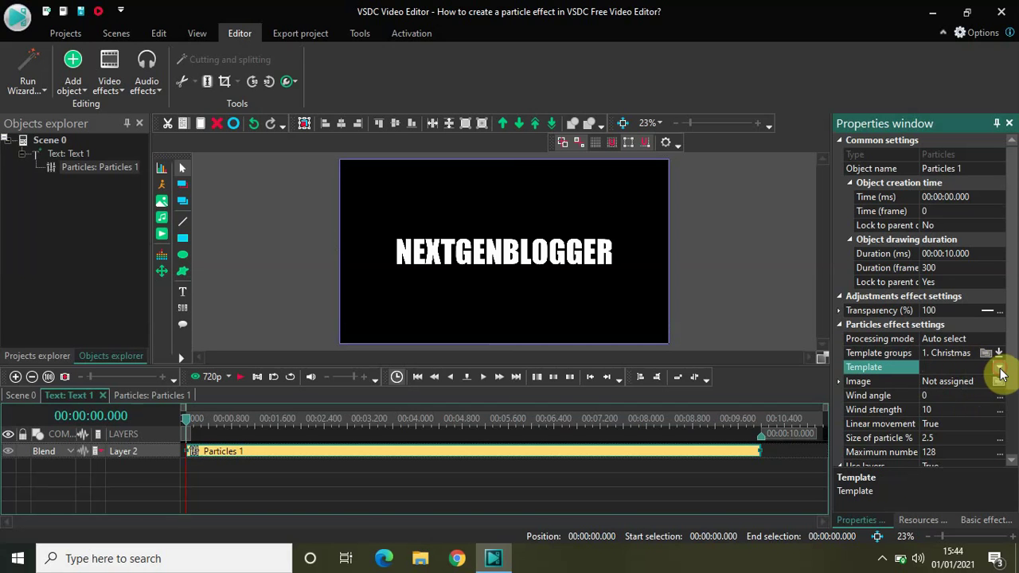
left_click(999, 370)
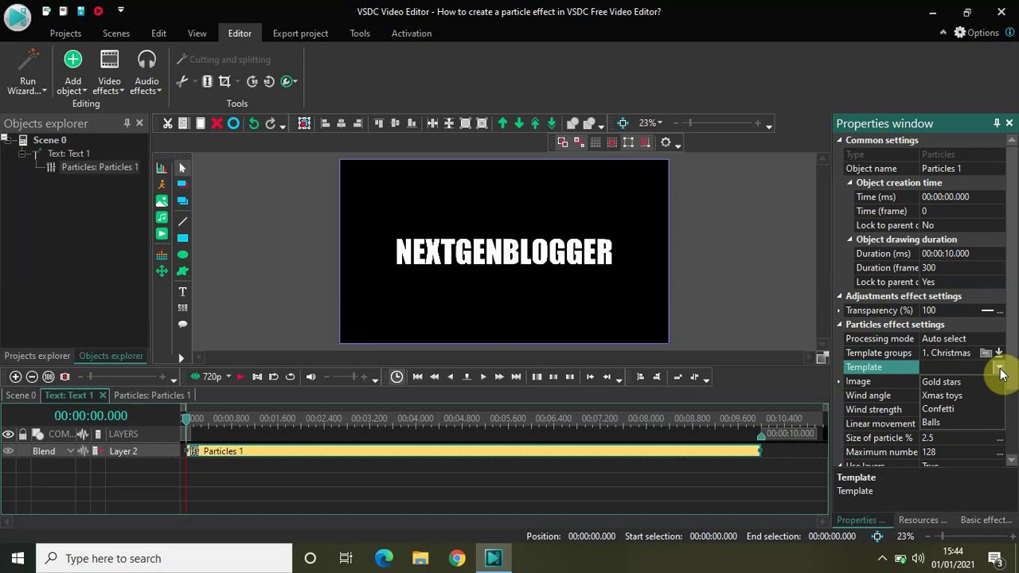
left_click(943, 382)
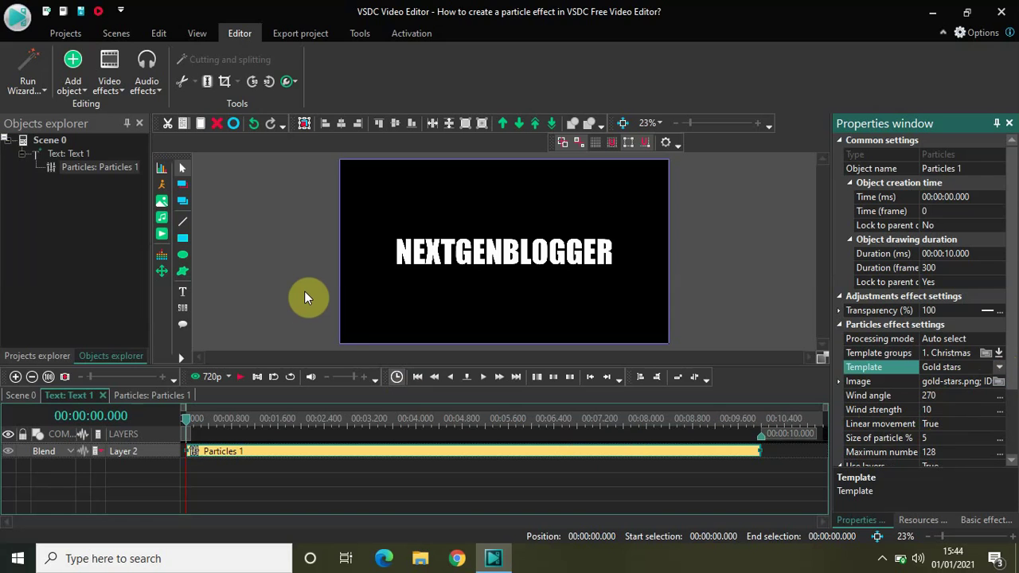
key("space")
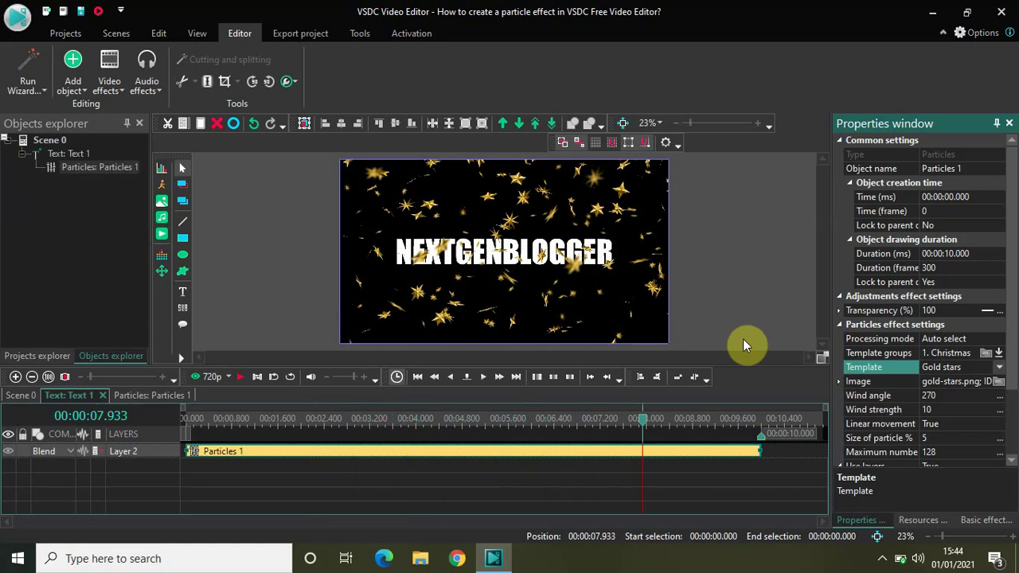
Change the particle template to Xmas toys and preview the animation from the start of the timeline.
left_click(999, 371)
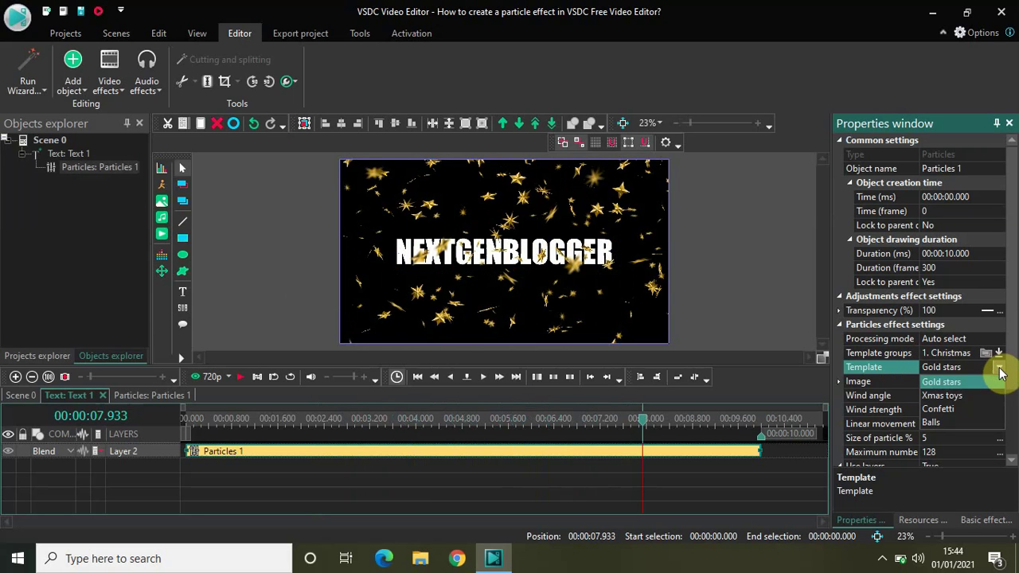
left_click(966, 397)
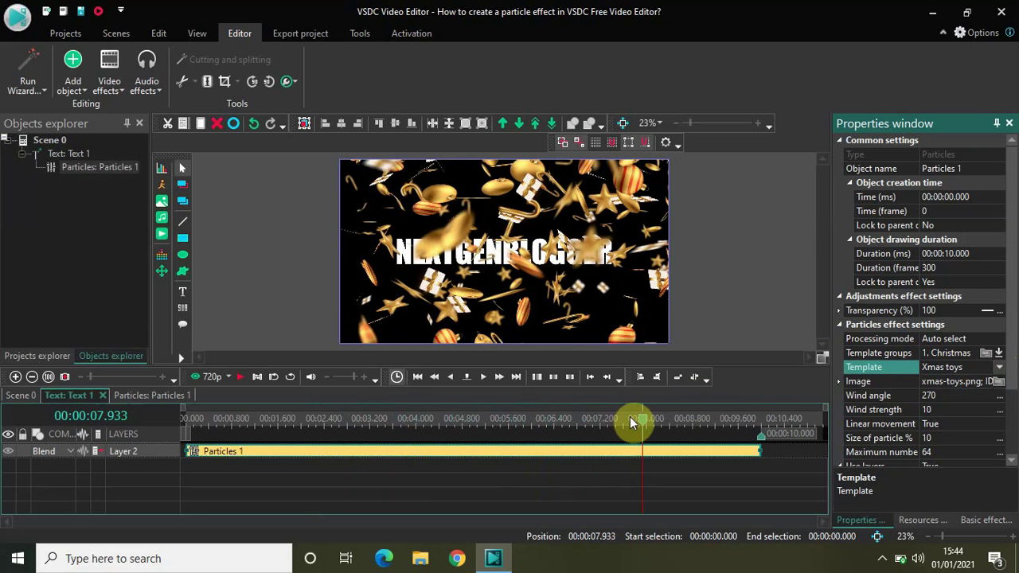
left_click_drag(643, 424, 159, 422)
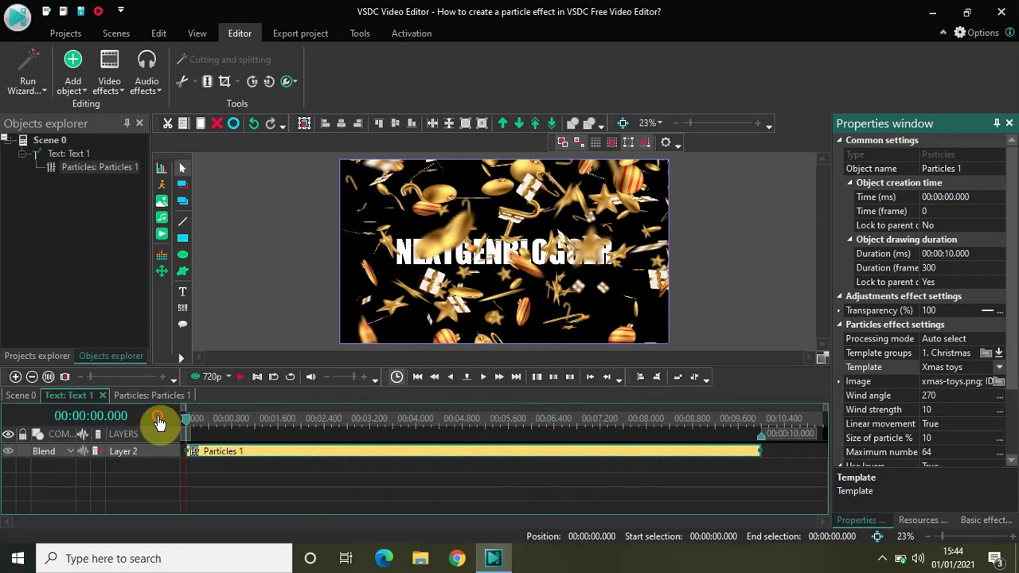
key("space")
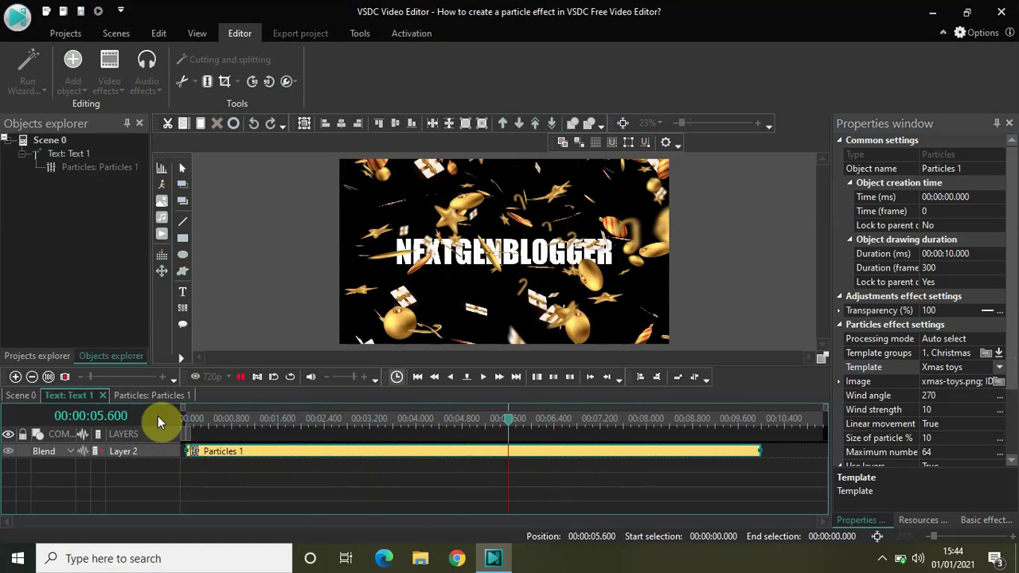
key("space")
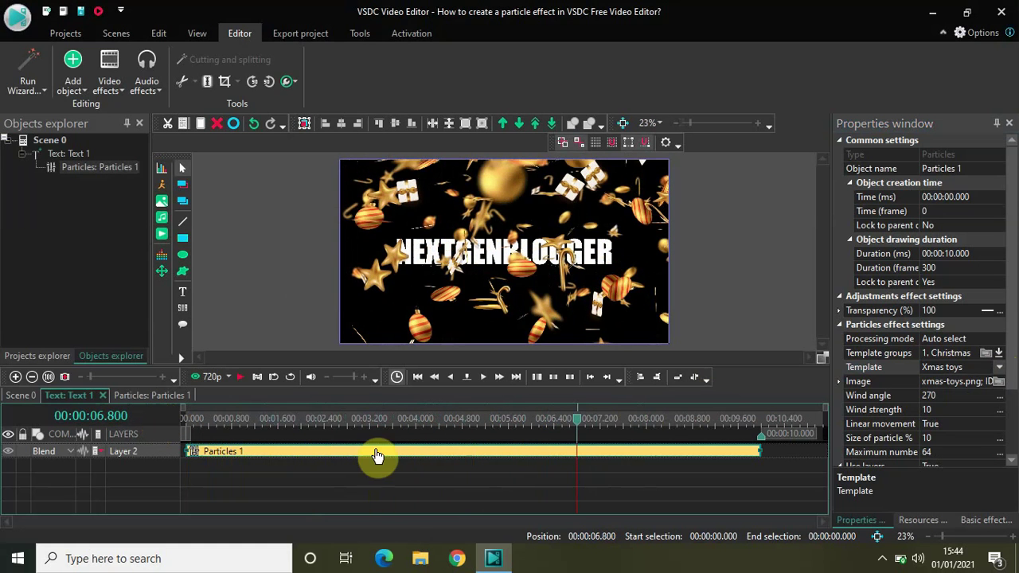
Change the particle template to Confetti and play the animation from the beginning.
left_click(999, 369)
left_click(949, 410)
left_click_drag(581, 424, 163, 434)
key("space")
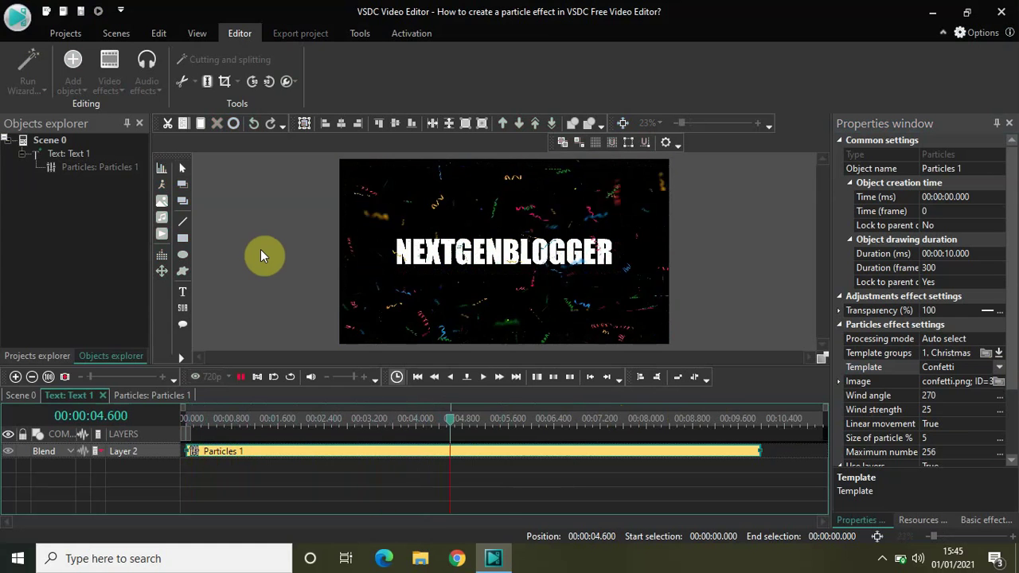
key("space")
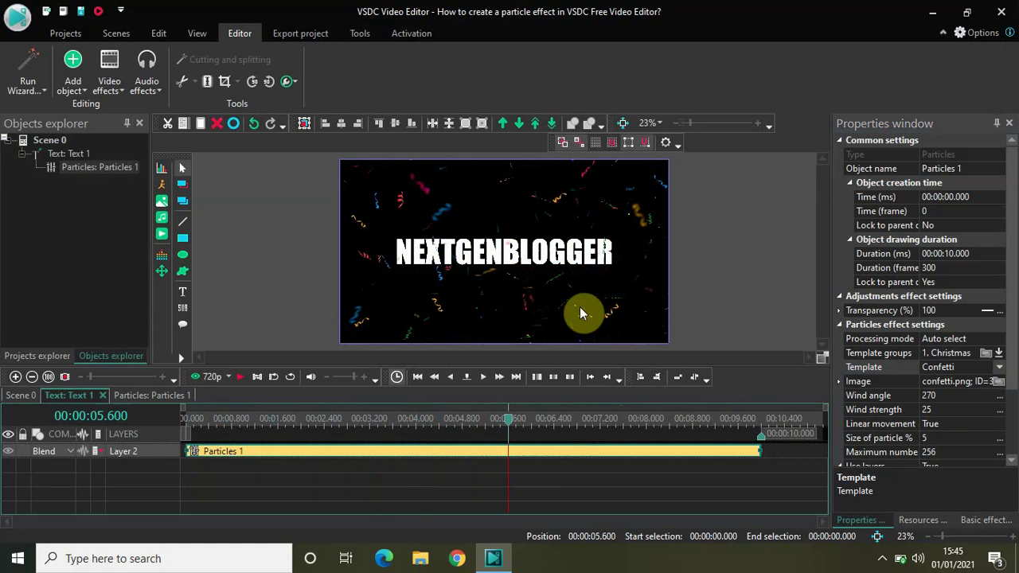
Change the particle template to Balls and preview the animation from the start of the timeline.
left_click(999, 371)
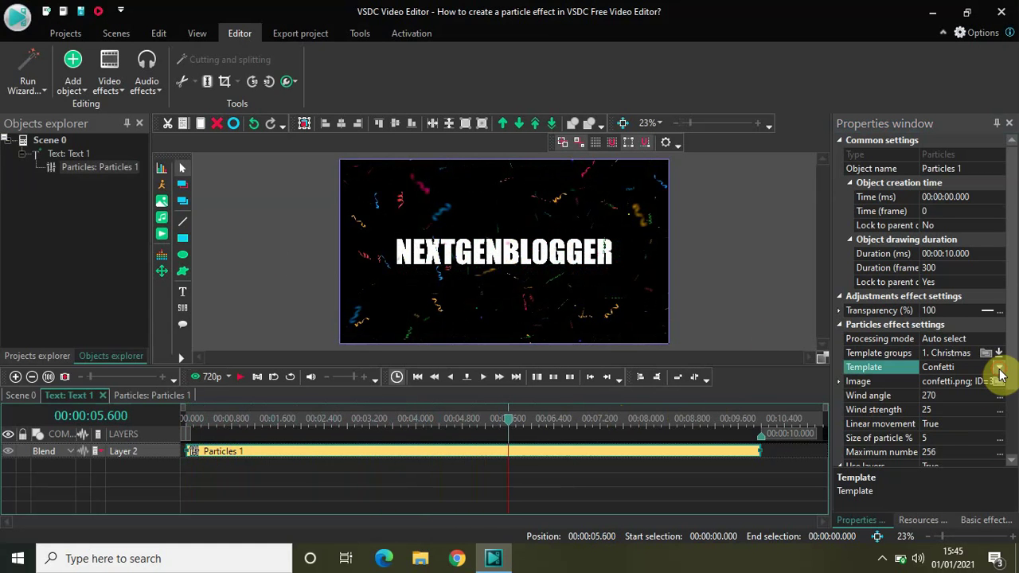
left_click(1000, 374)
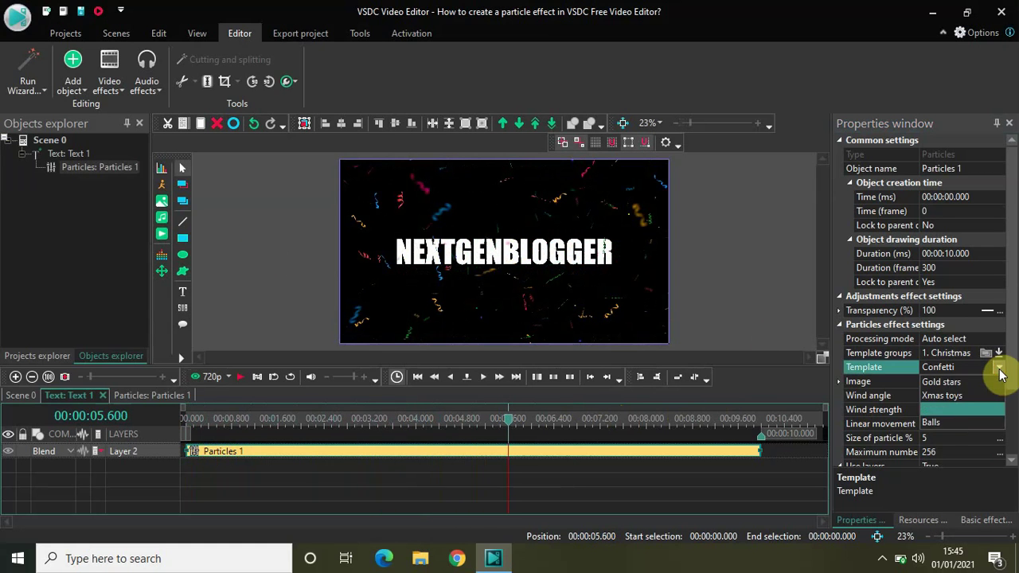
left_click(936, 424)
left_click_drag(508, 416, 141, 419)
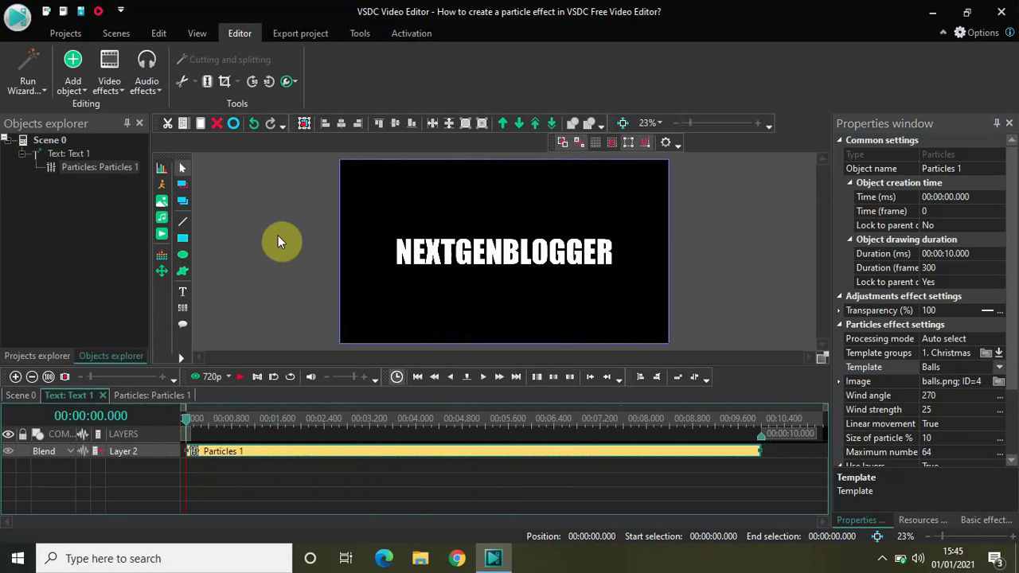
key("space")
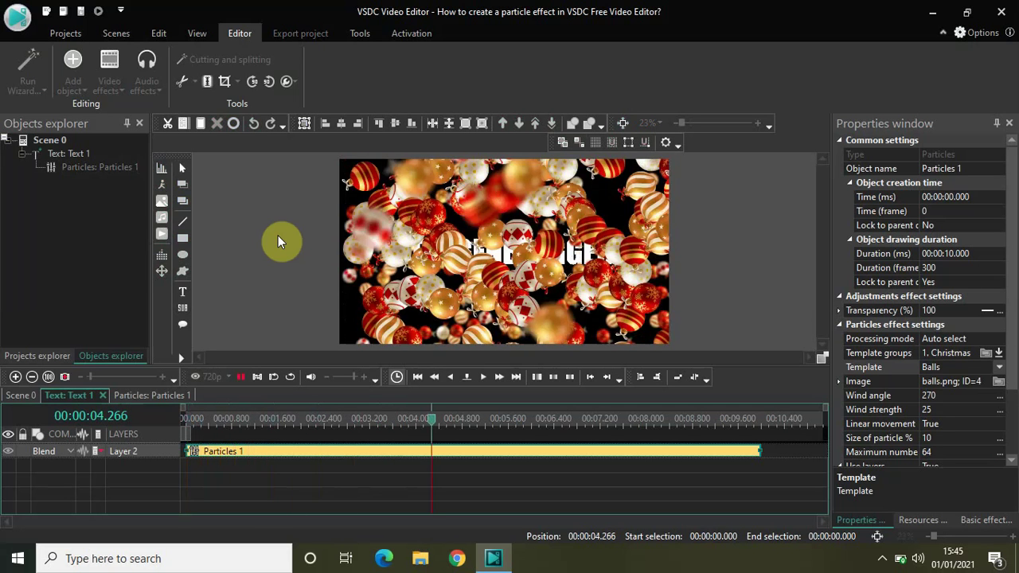
key("space")
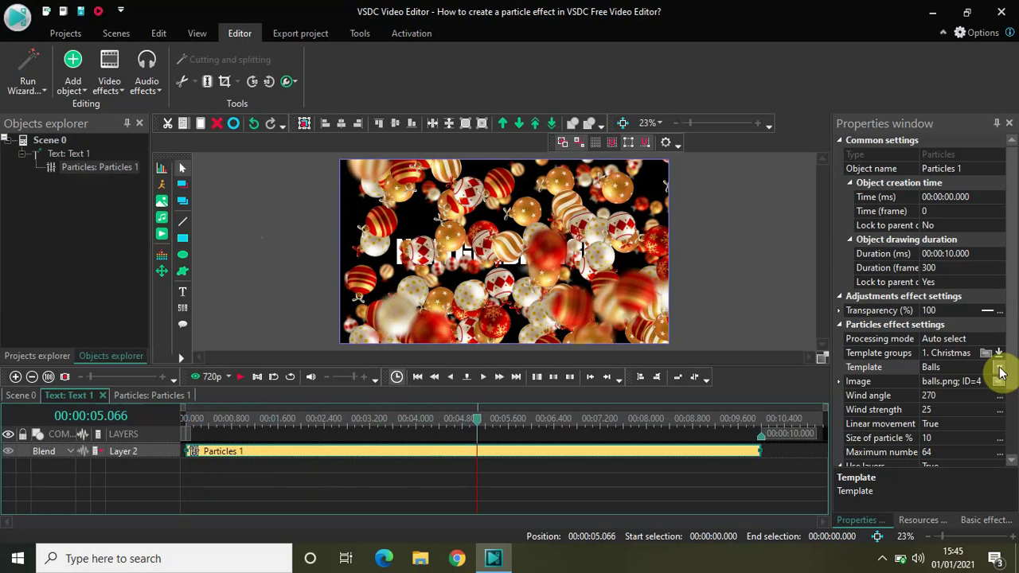
Try the Gold stars particle template again and replace it with Confetti.
left_click(999, 367)
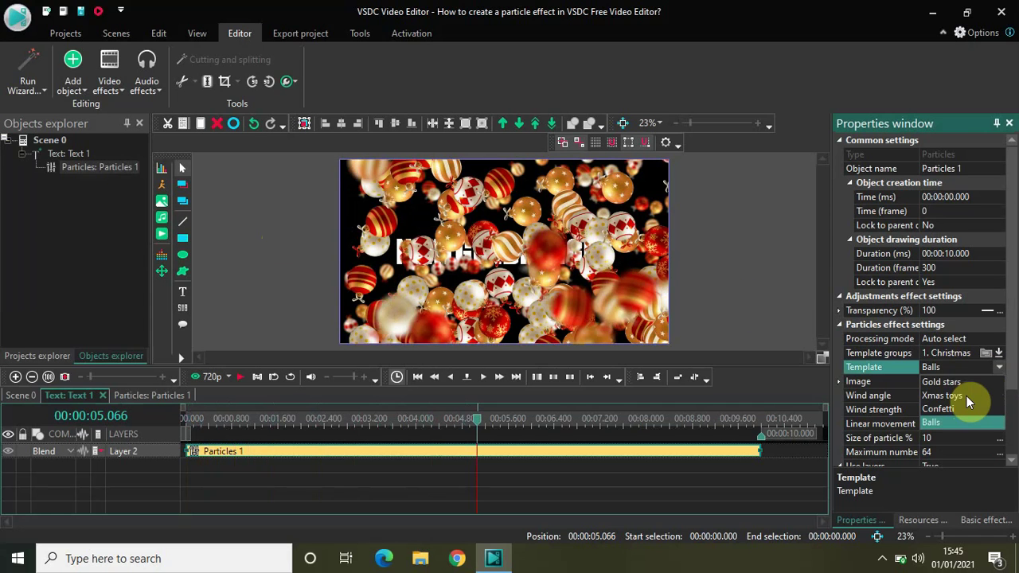
left_click(957, 382)
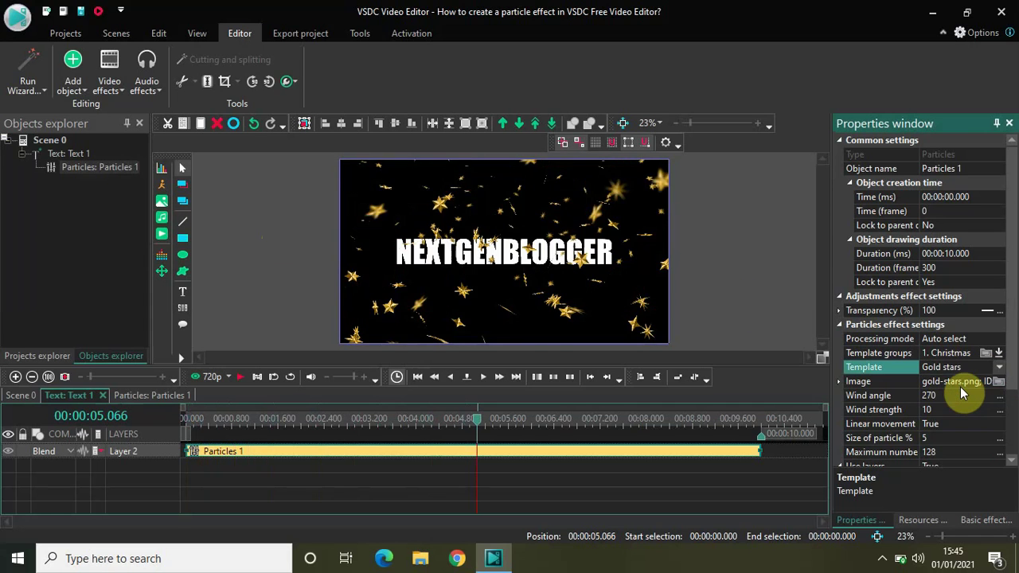
left_click(999, 367)
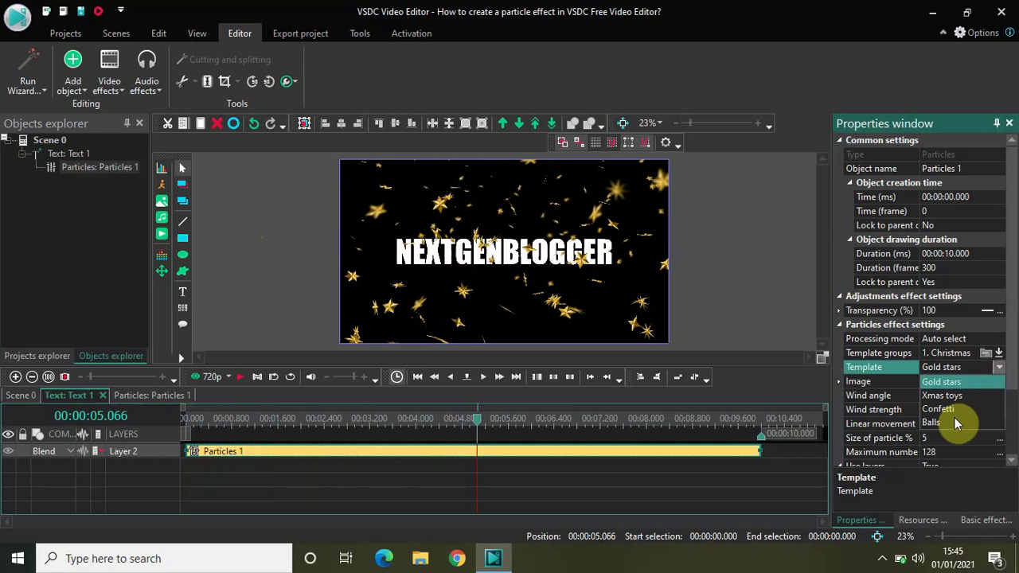
left_click(951, 409)
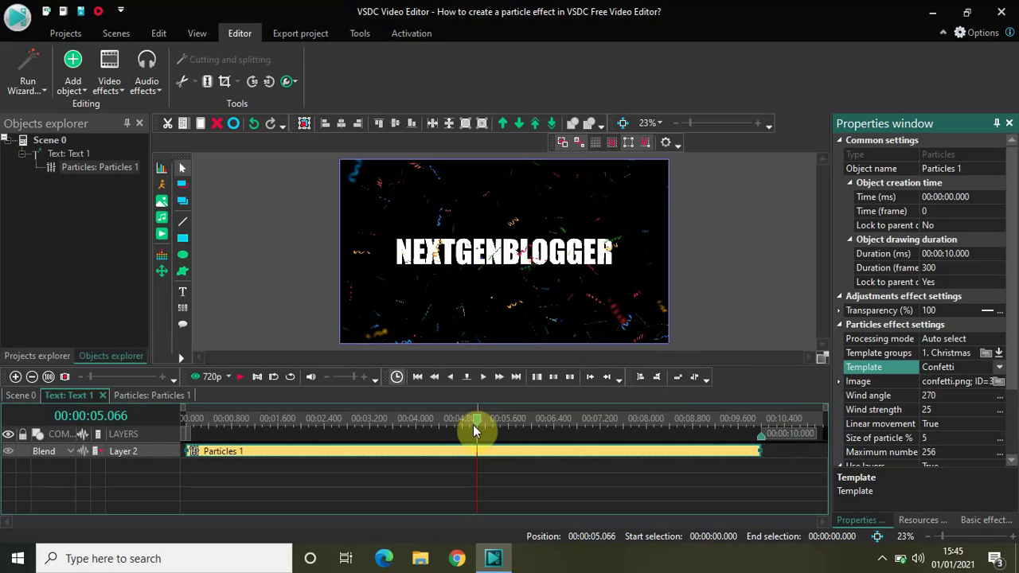
Preview the falling confetti particles over the text from the start of the timeline.
left_click_drag(476, 429, 141, 411)
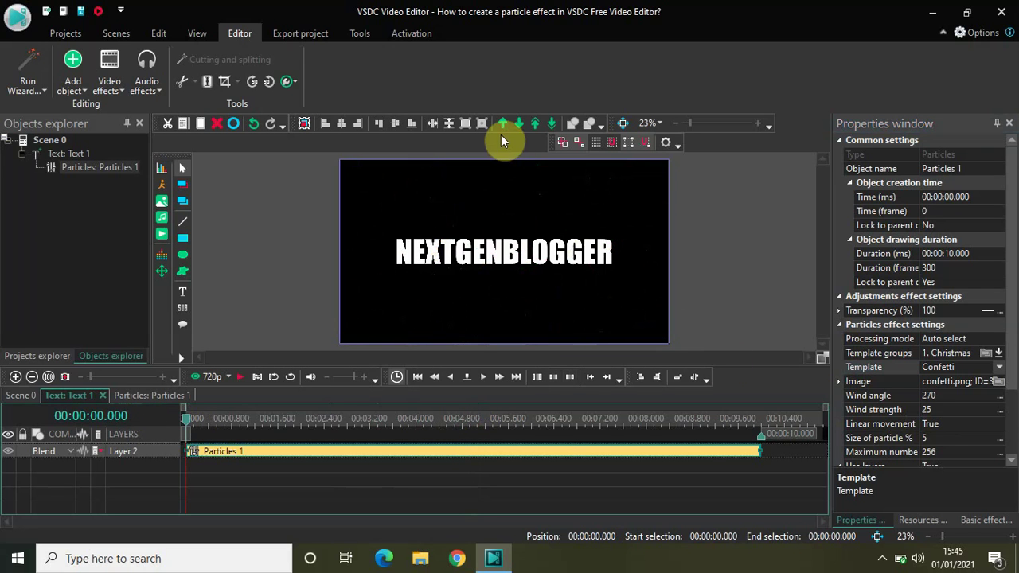
left_click(519, 382)
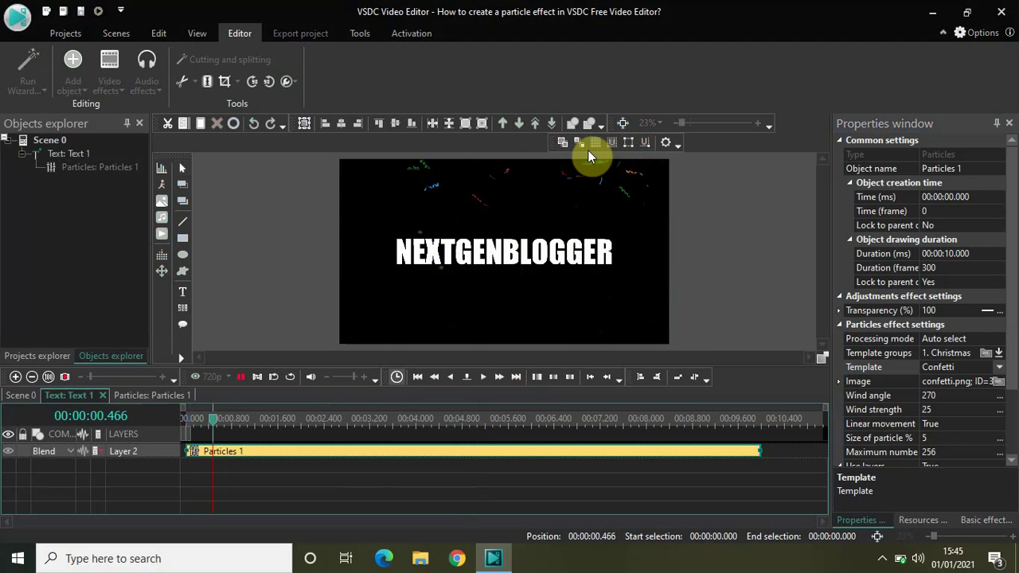
left_click(495, 378)
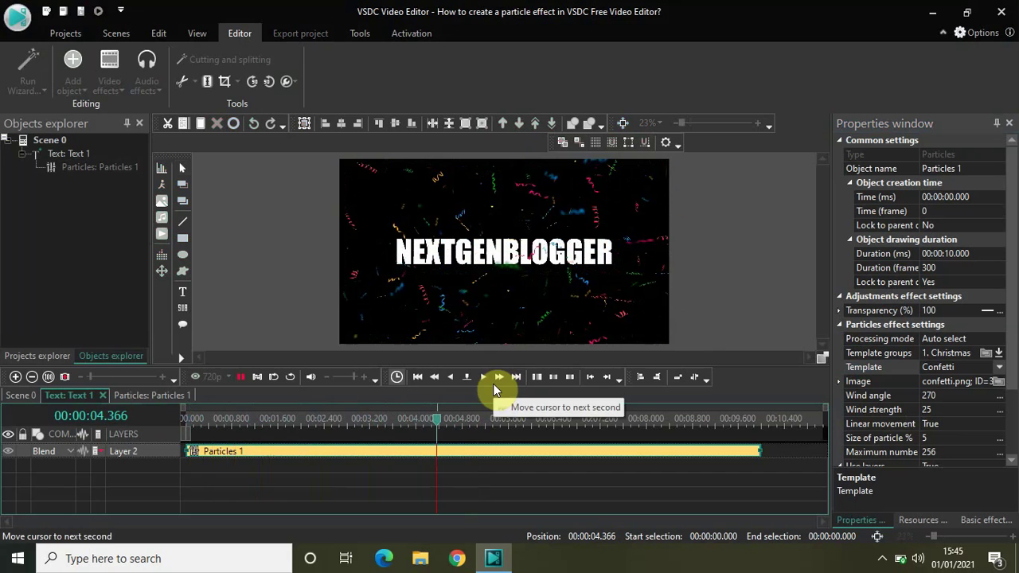
key("space")
Set the confetti particles' wind angle to 360 and preview the animation from the beginning.
left_click(953, 394)
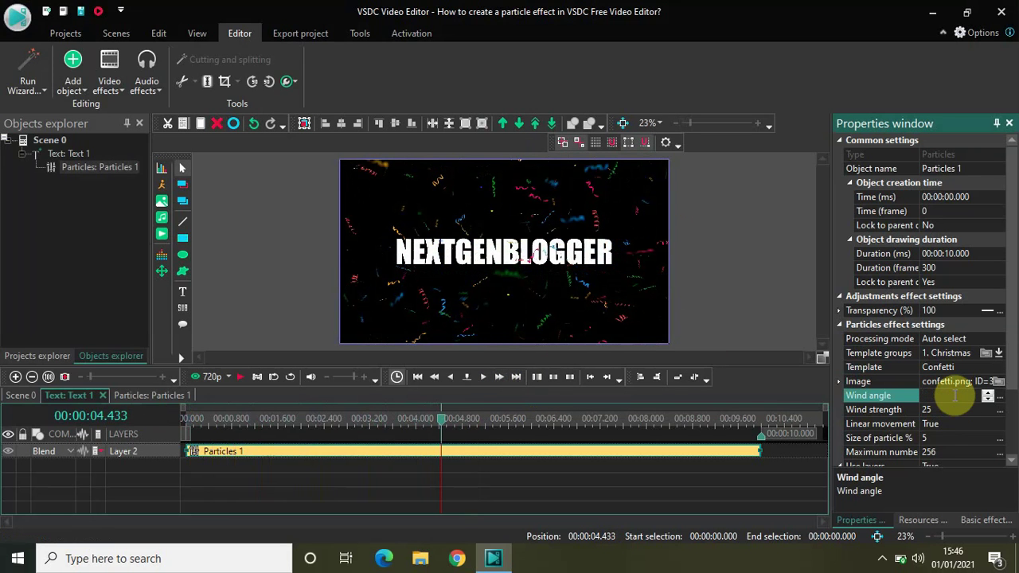
type("3")
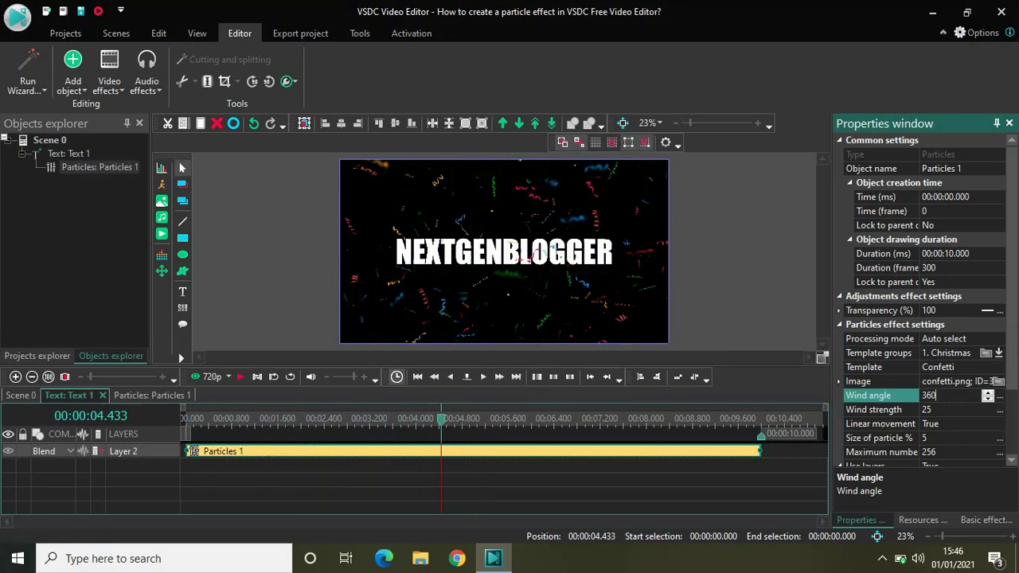
type("60")
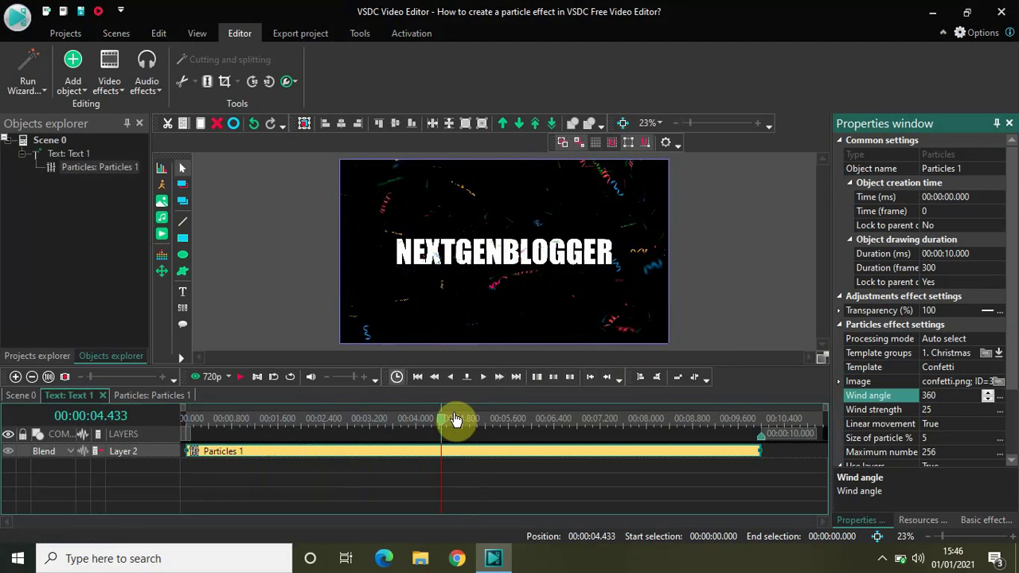
left_click_drag(446, 424, 167, 414)
key("space")
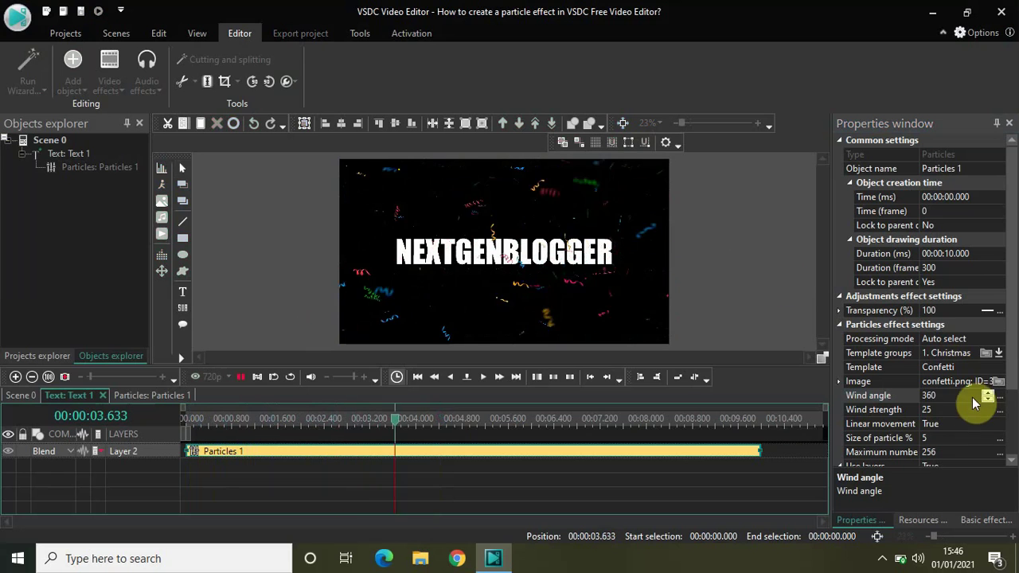
Set the confetti particles' wind angle to 180.
left_click(944, 397)
left_click(950, 395)
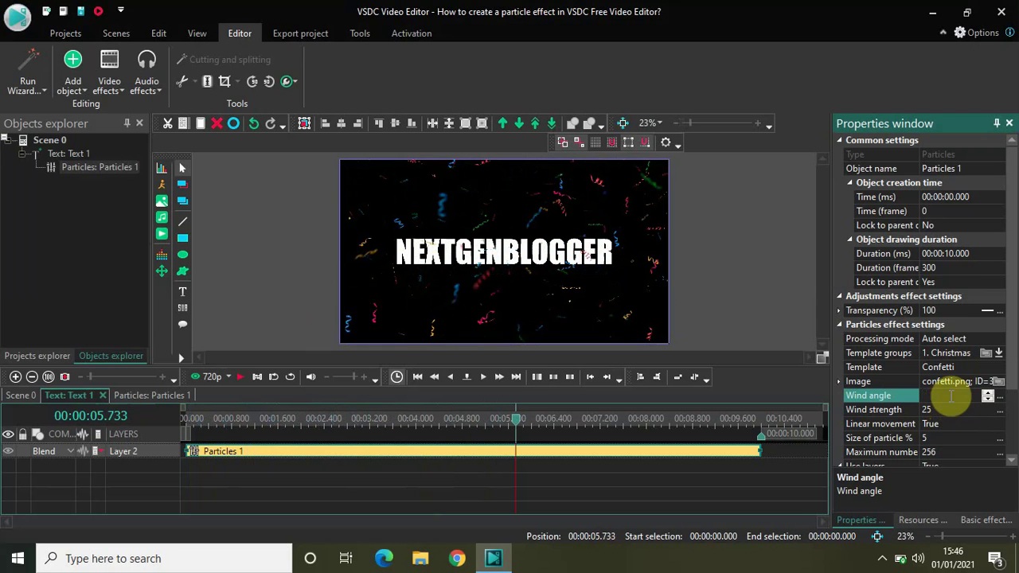
type("180")
key("Return")
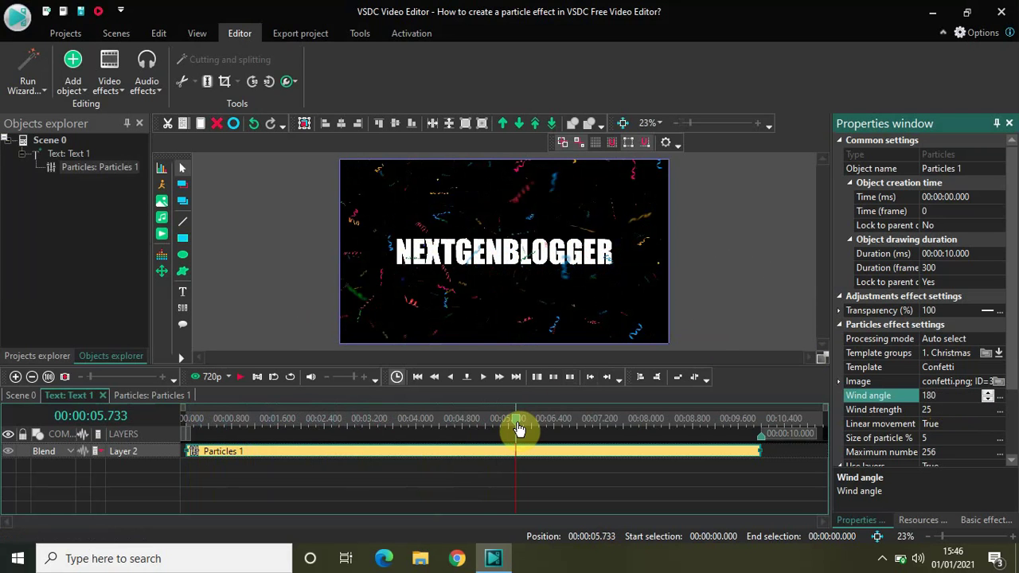
Preview the confetti animation with the current wind angle from the start of the timeline.
left_click_drag(485, 422, 103, 444)
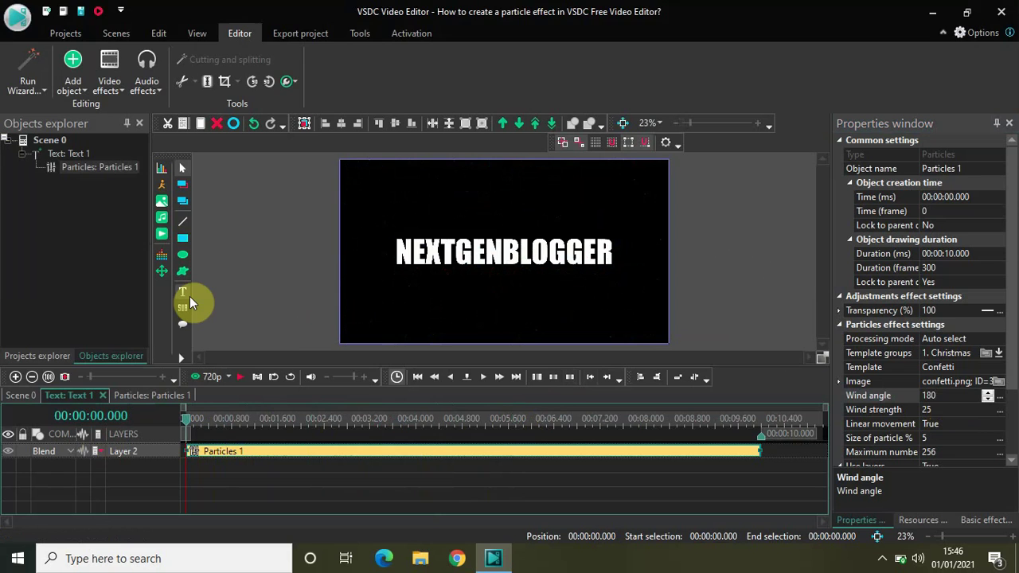
key("space")
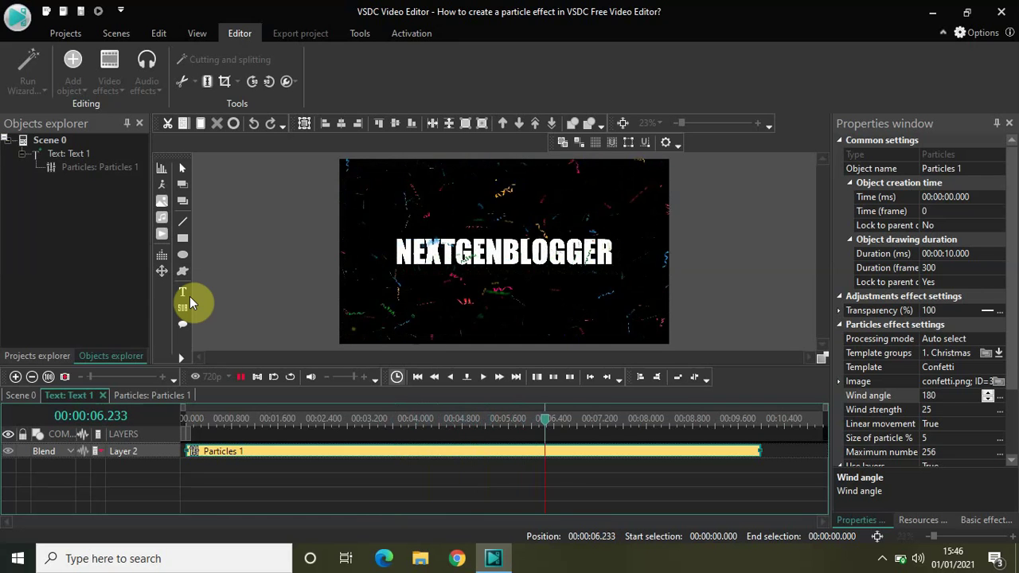
key("space")
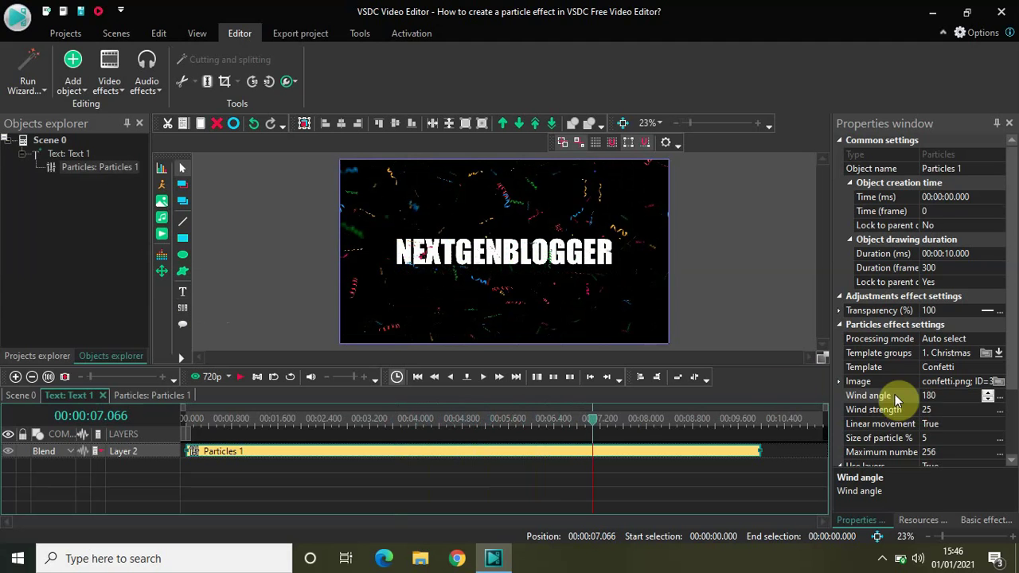
Set the confetti particles' wind angle to 270 and preview the animation from the beginning.
left_click(949, 397)
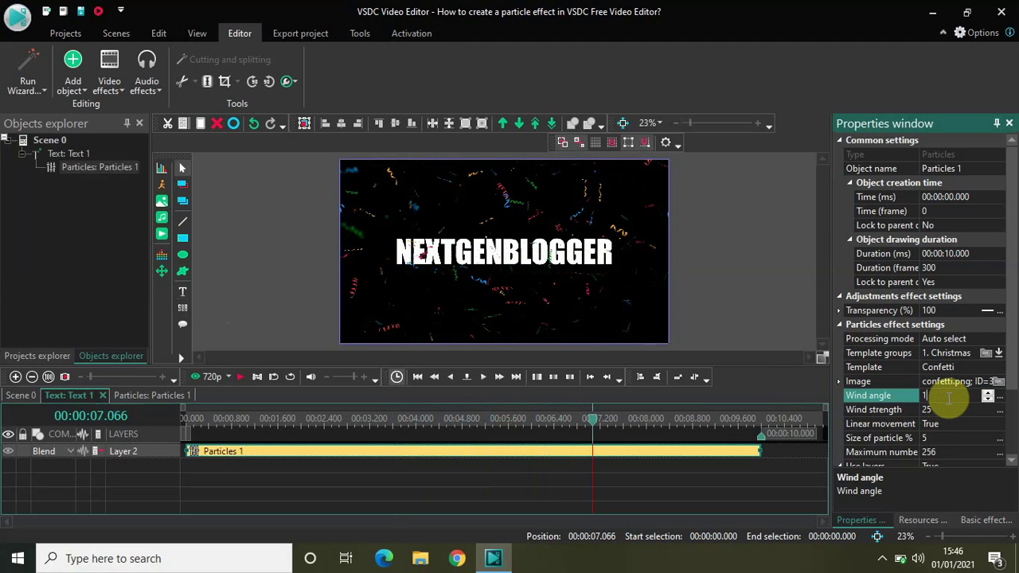
type("270")
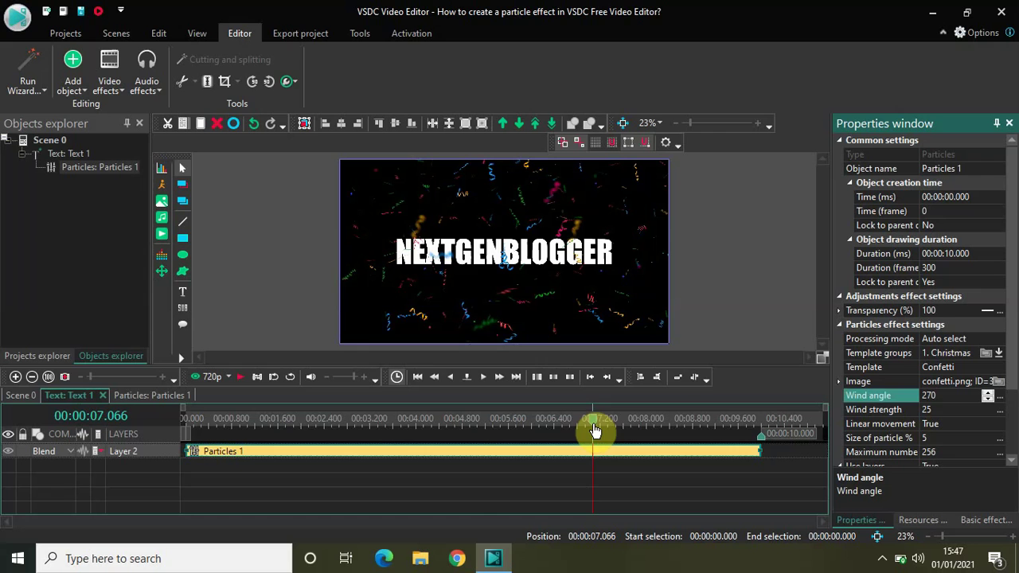
left_click_drag(597, 430, 136, 451)
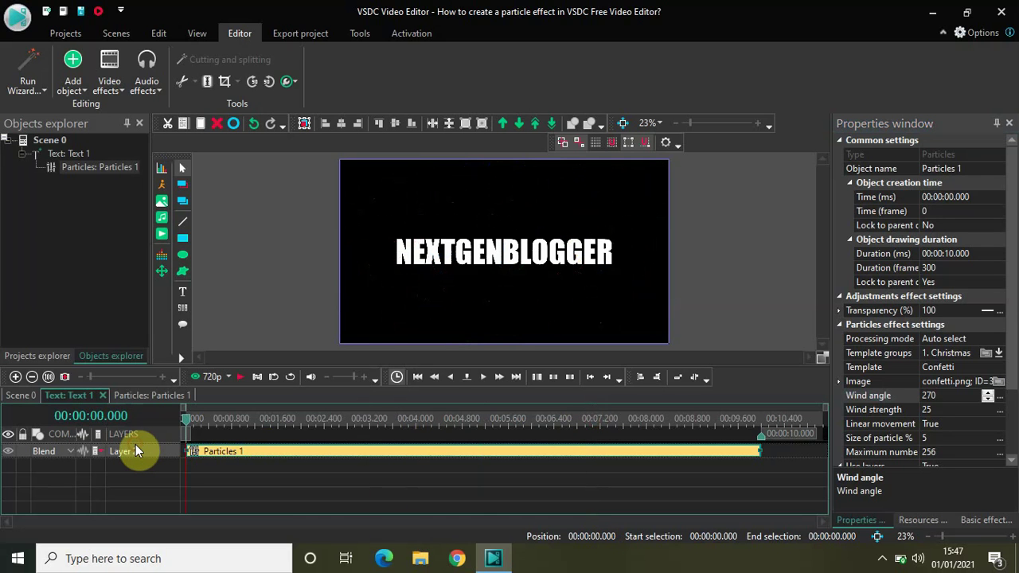
key("space")
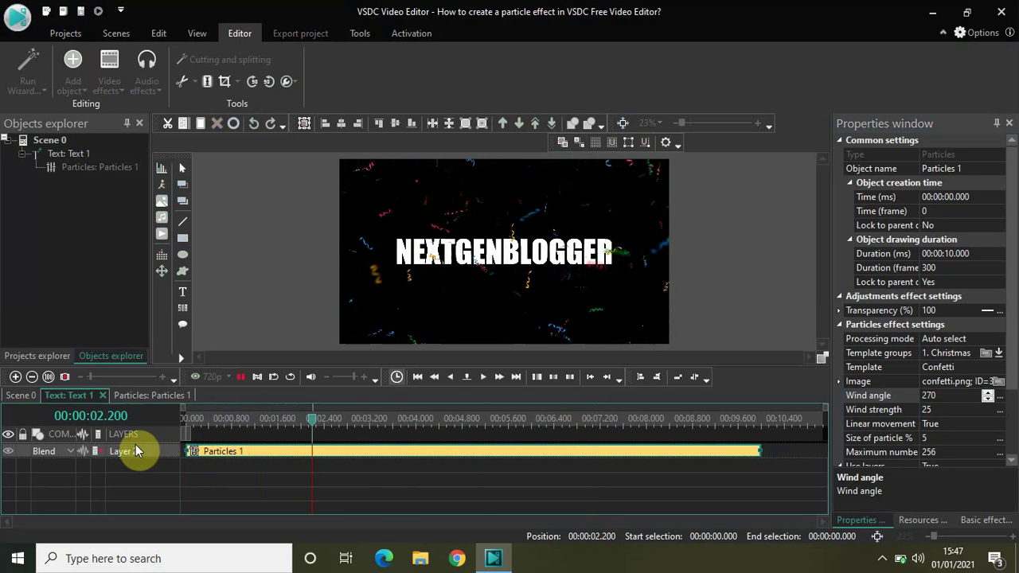
key("space")
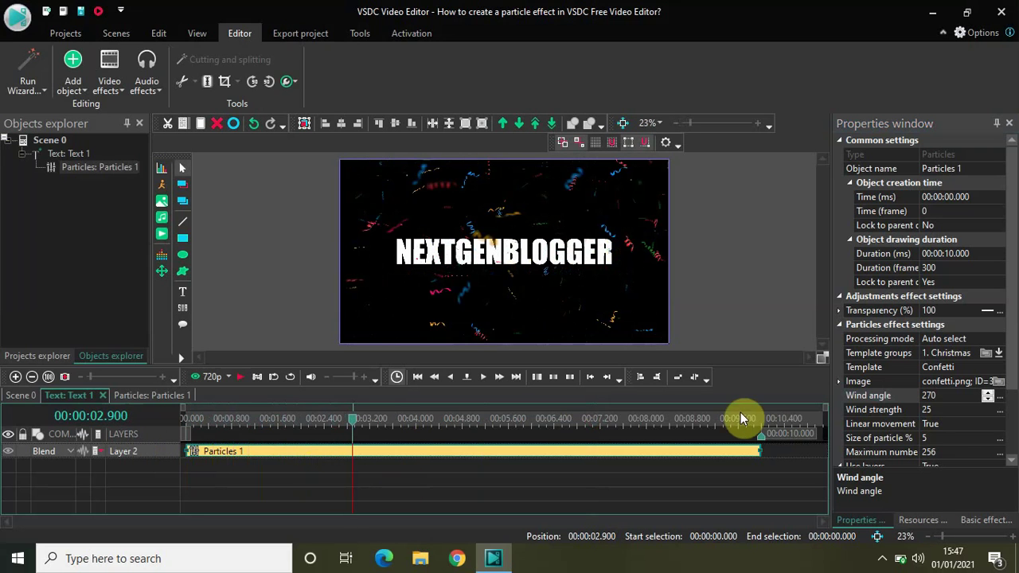
Try a wind strength of 50 for the confetti particles and preview the animation from the beginning.
left_click(953, 409)
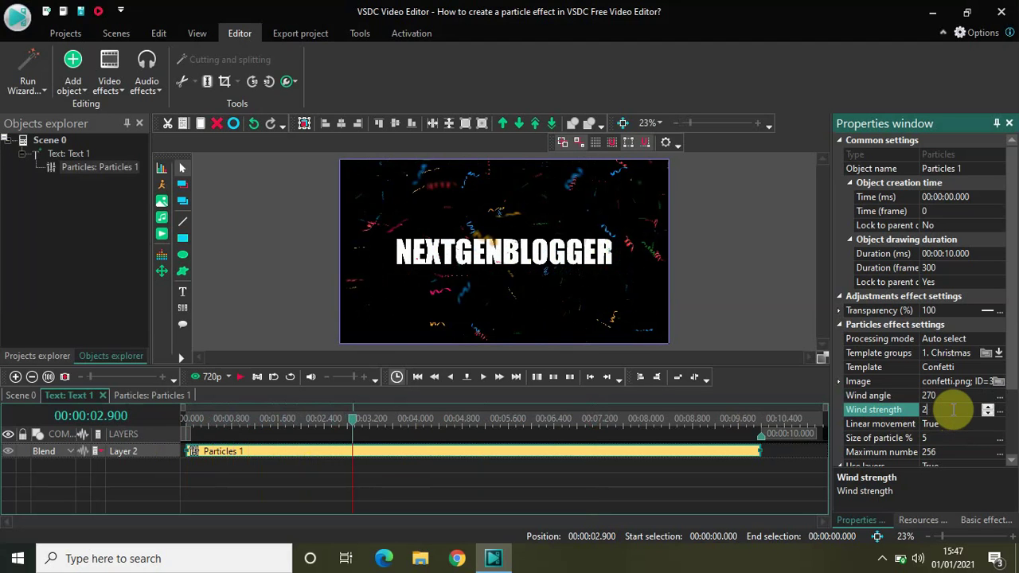
type("50")
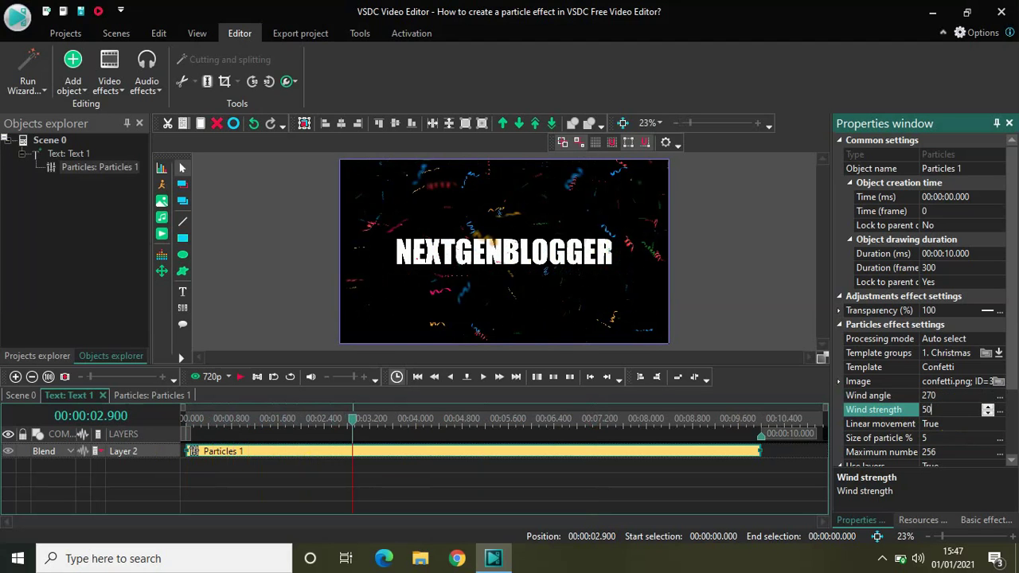
left_click(355, 421)
left_click_drag(241, 426, 69, 448)
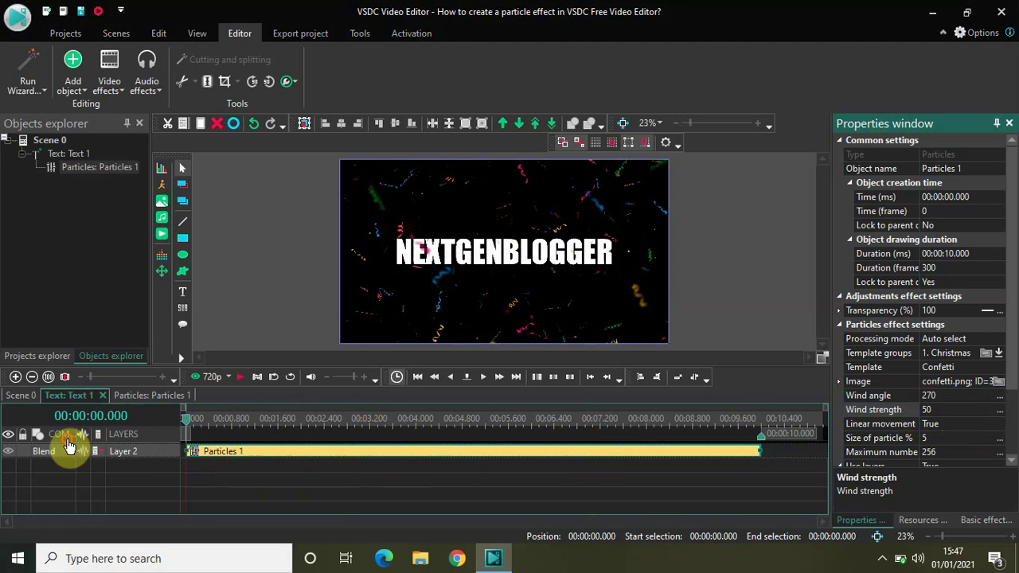
key("space")
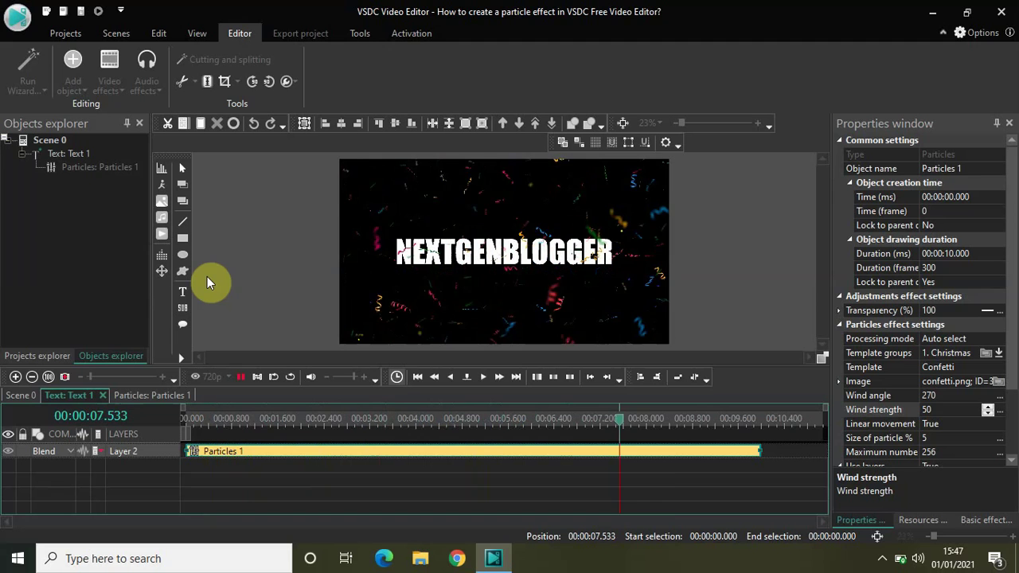
key("space")
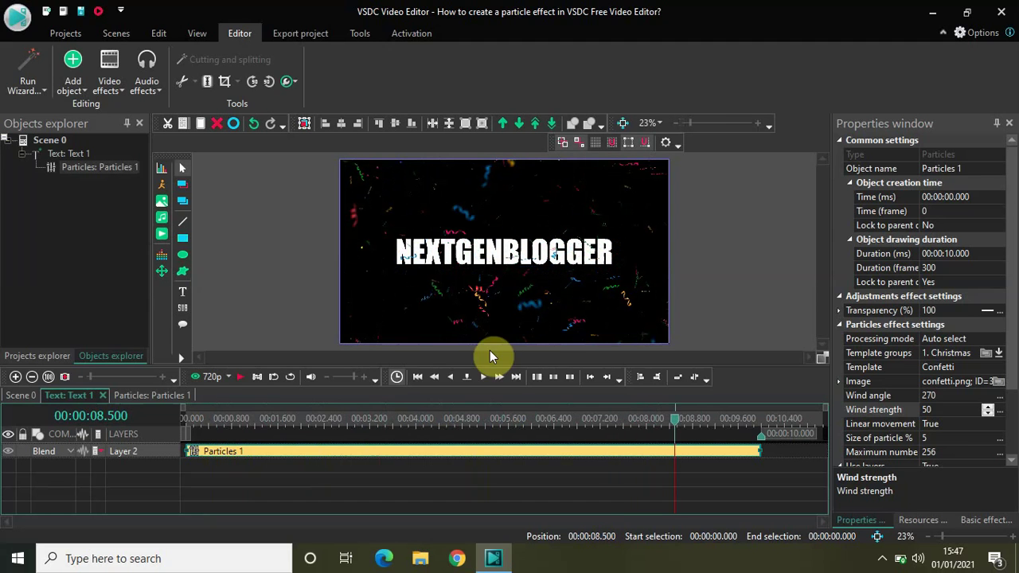
Try a wind strength of 10 for the confetti particles and play the animation from the beginning.
left_click(963, 412)
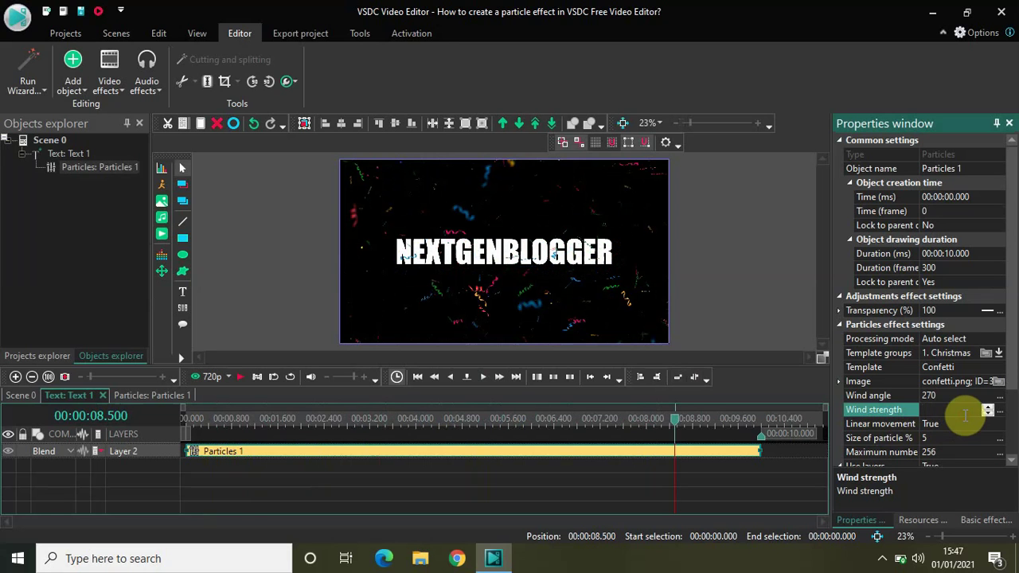
type("10")
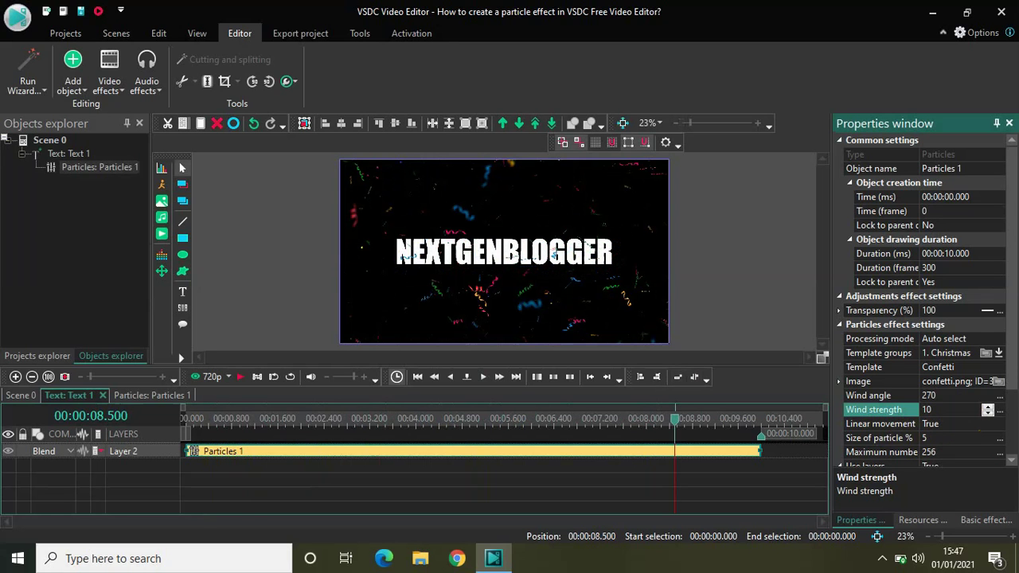
left_click(677, 424)
left_click_drag(677, 424, 287, 430)
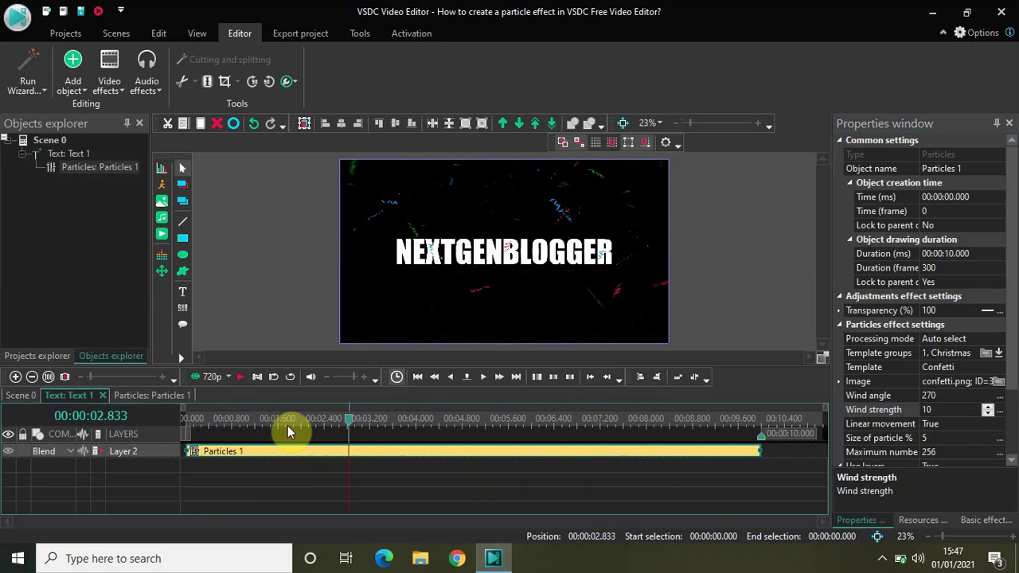
left_click_drag(347, 428, 175, 416)
key("space")
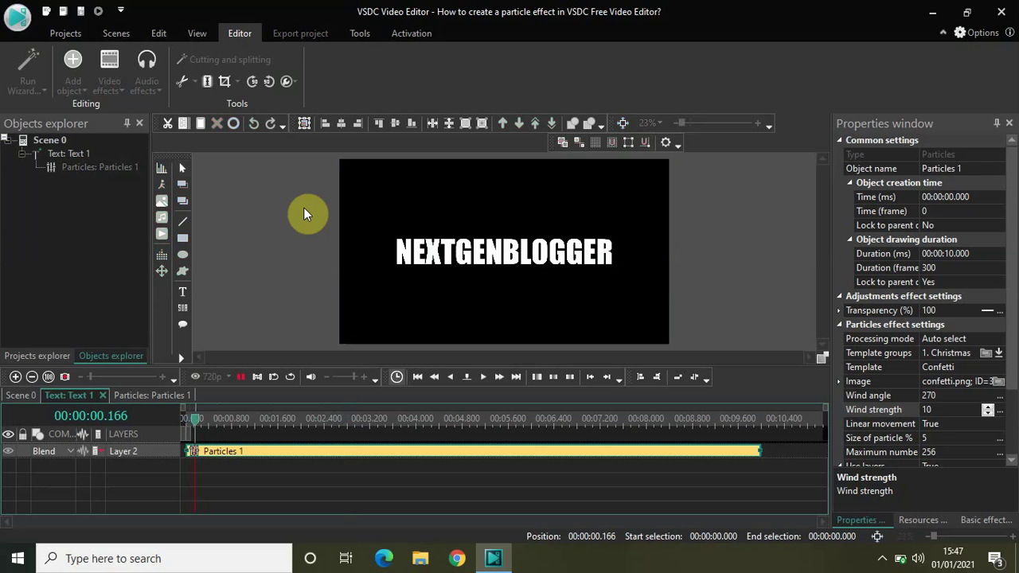
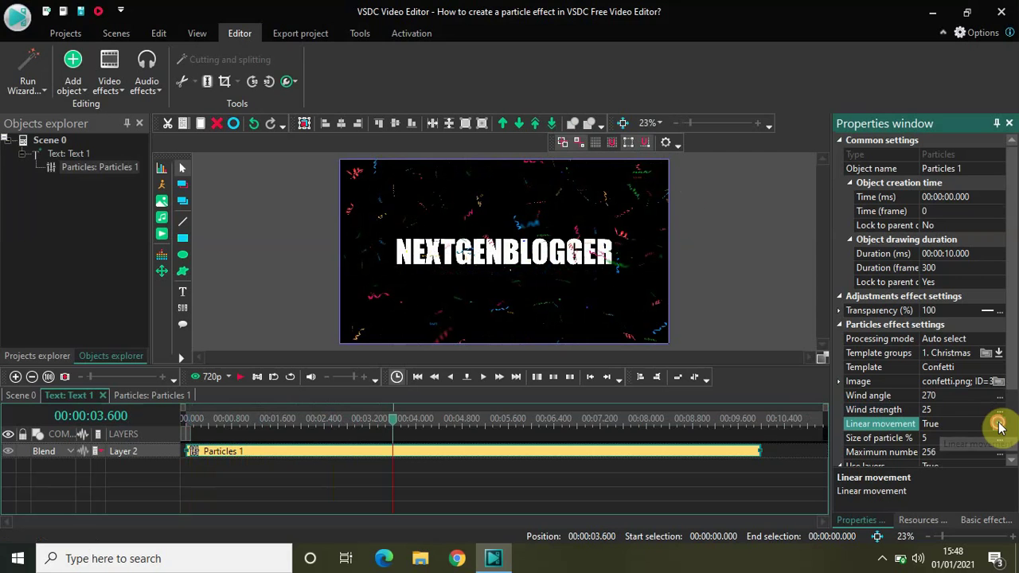
Try the confetti particles with linear movement set to False and preview the animation from the beginning.
left_click(1000, 427)
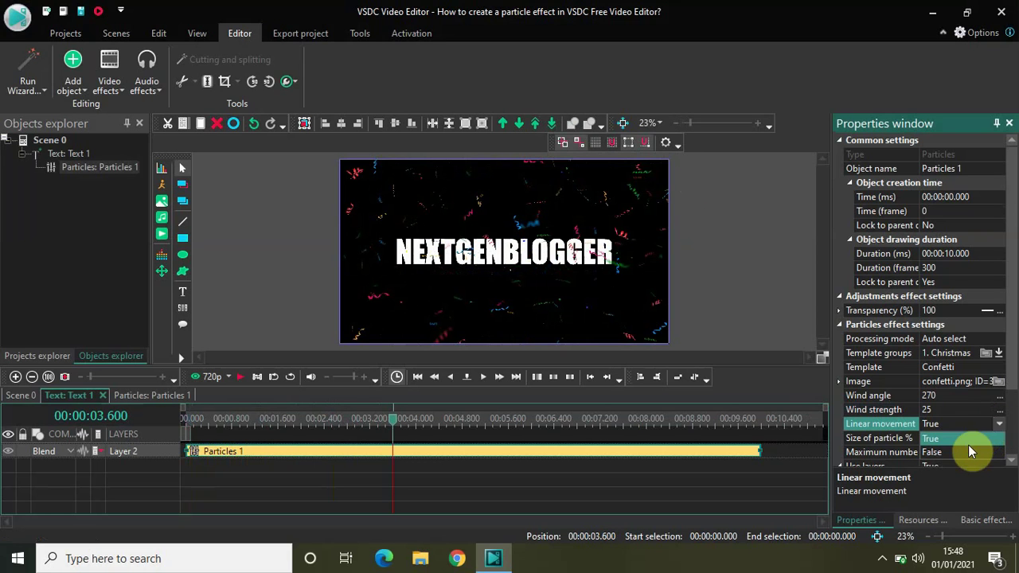
left_click(964, 451)
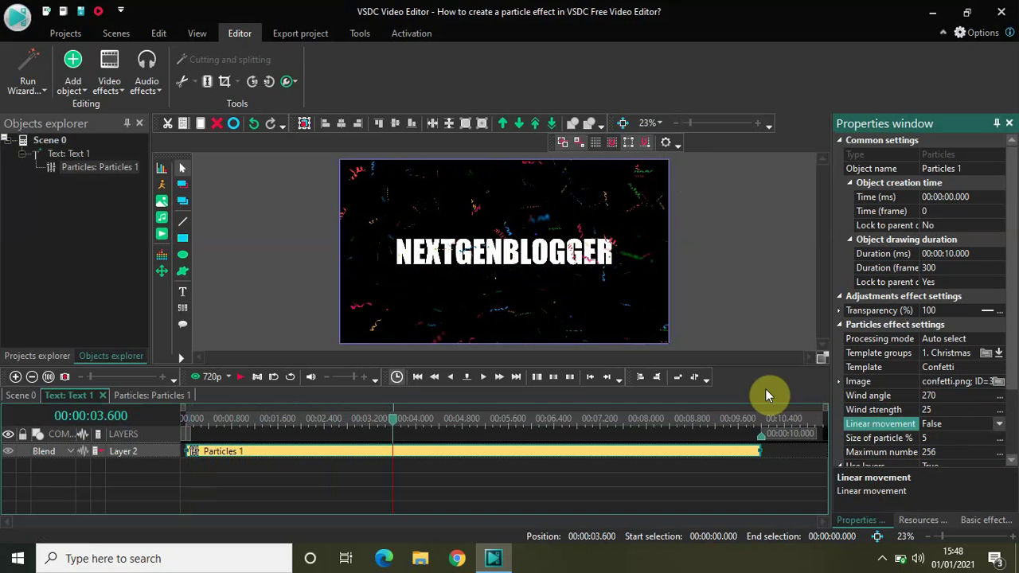
left_click_drag(394, 424, 141, 420)
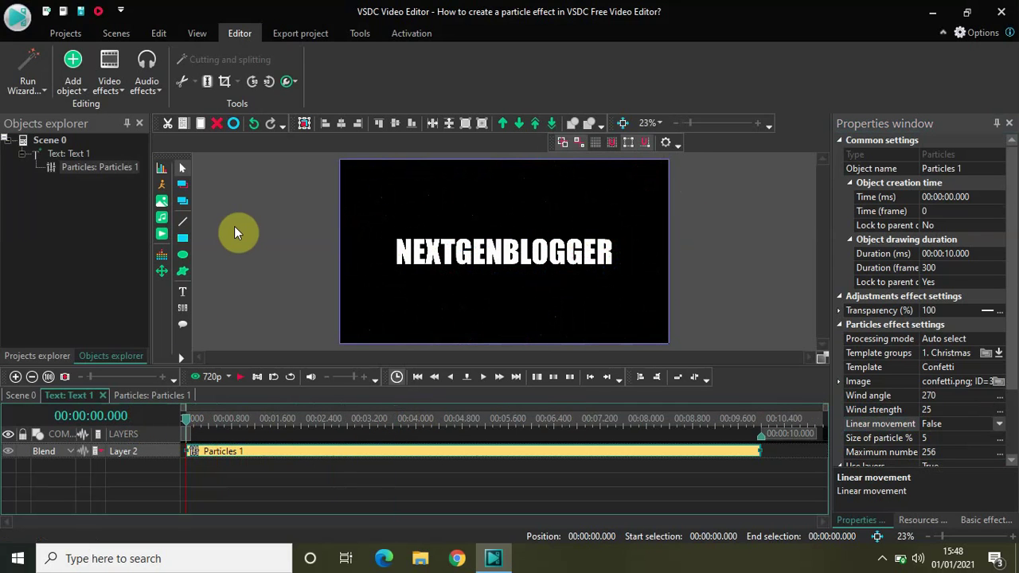
key("space")
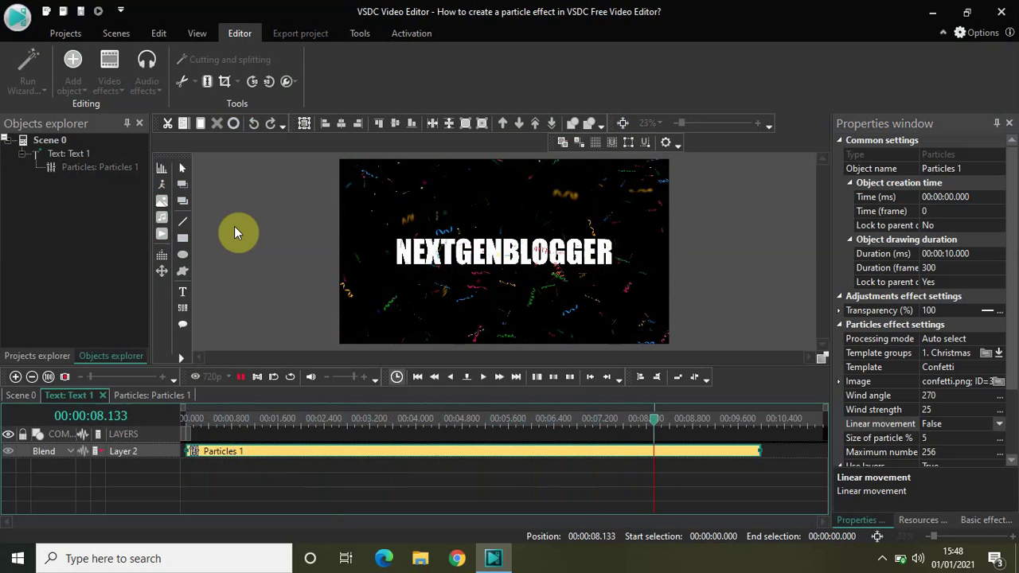
key("space")
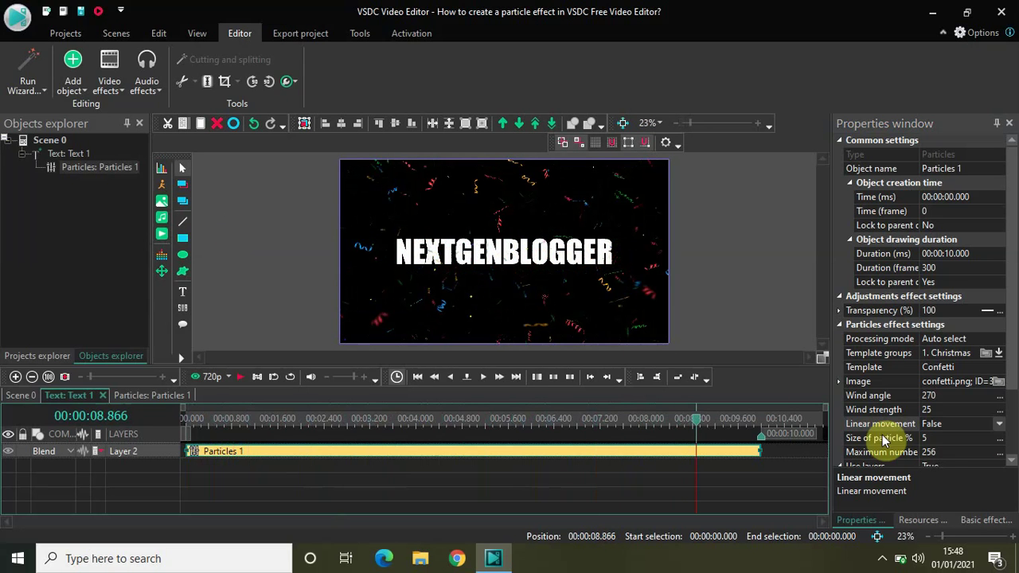
Set the confetti particles' linear movement to True and preview the animation from the beginning.
left_click(1000, 428)
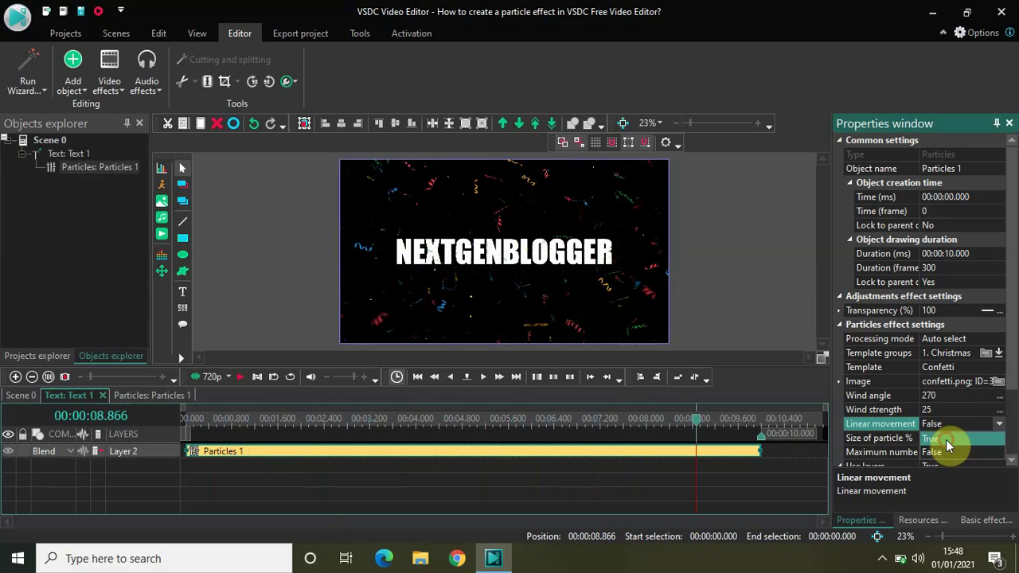
left_click(946, 438)
left_click_drag(698, 430, 119, 455)
key("space")
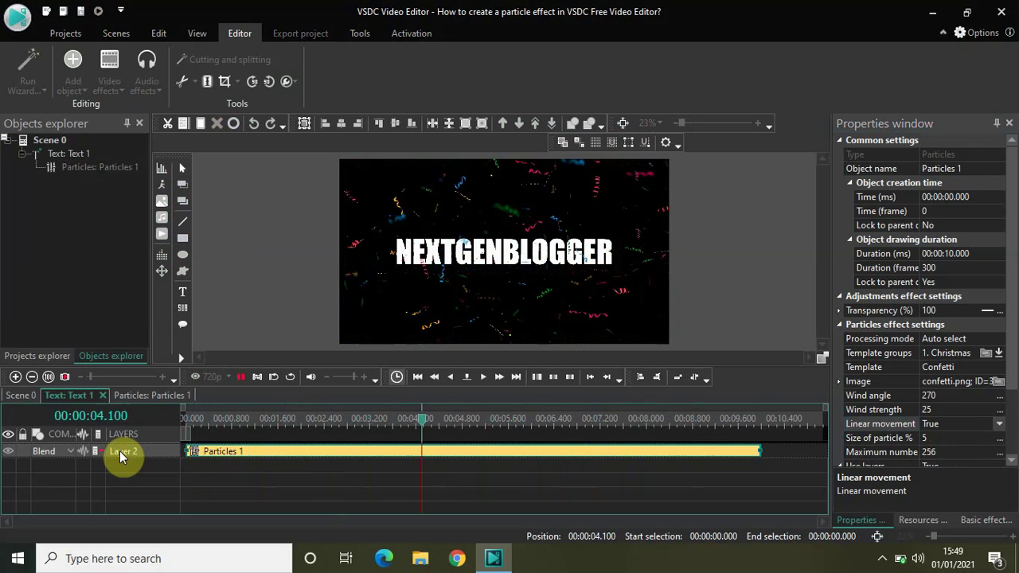
key("space")
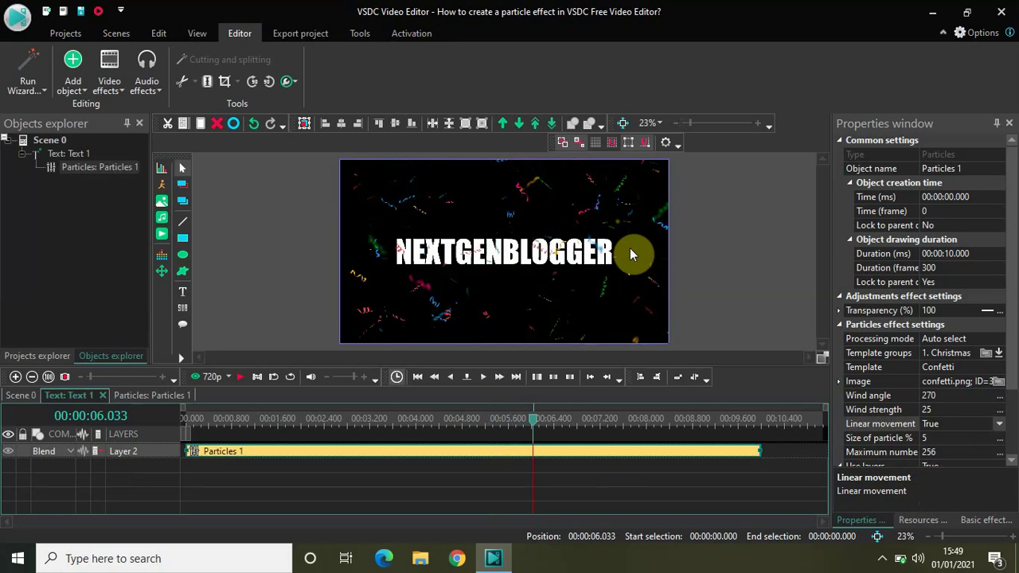
Try a particle size of 30% for the confetti and preview the animation from the beginning.
left_click(948, 438)
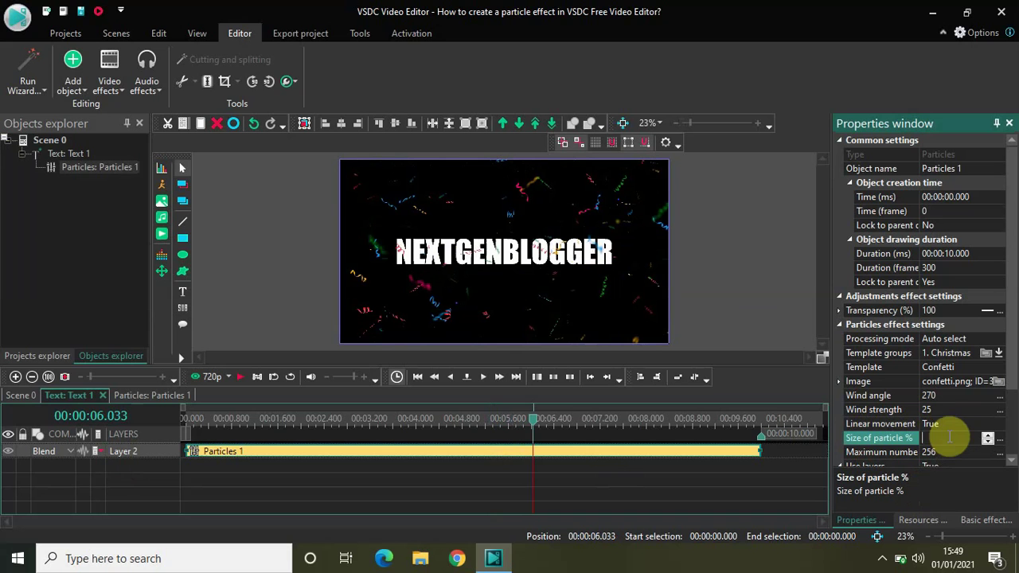
type("30")
key("Return")
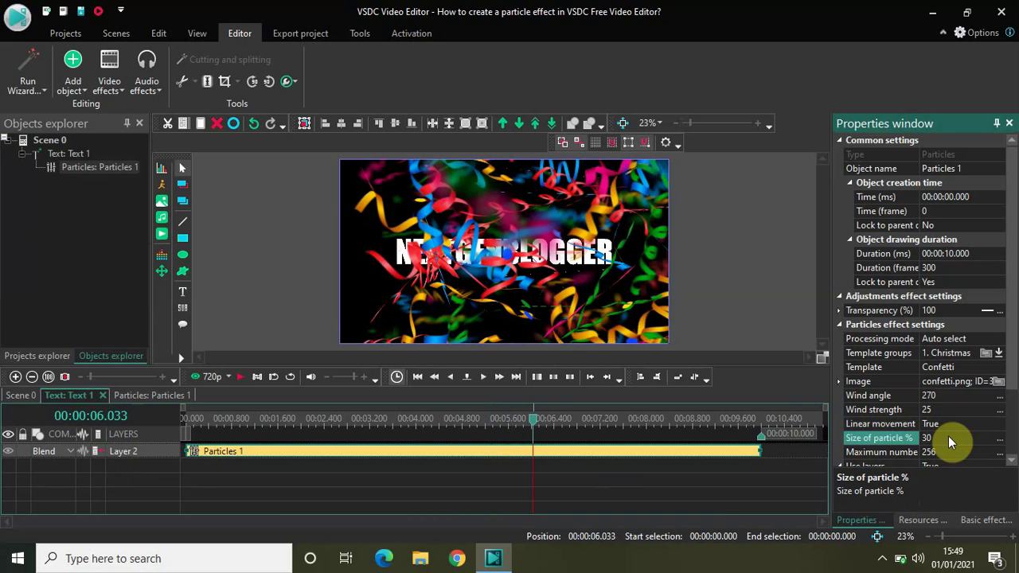
left_click_drag(534, 429, 189, 418)
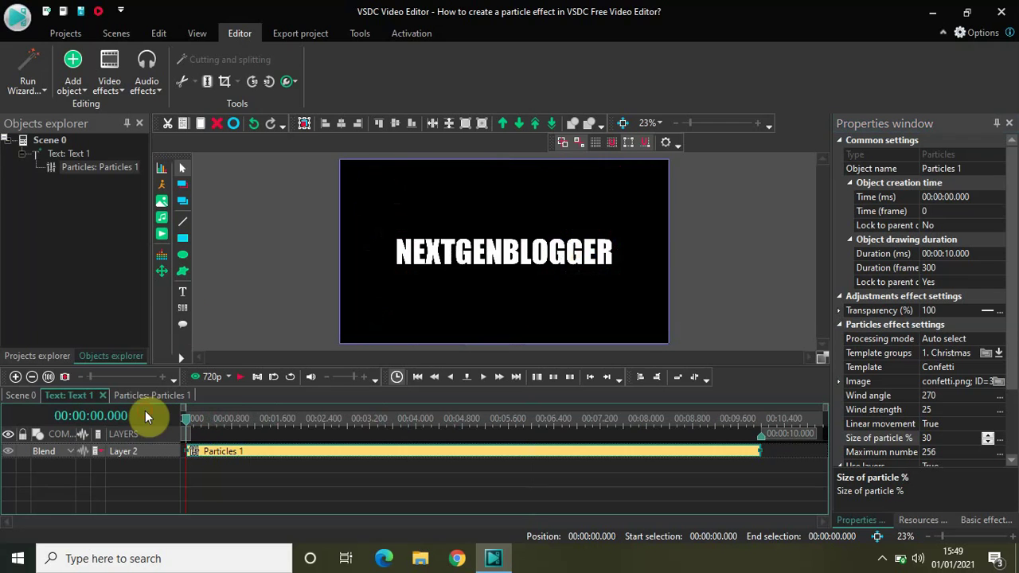
key("space")
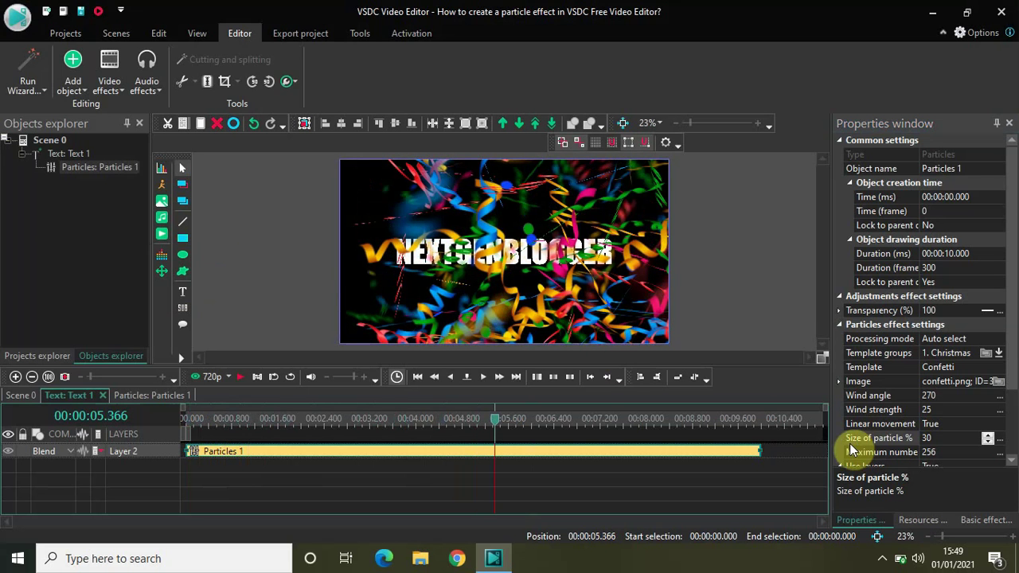
Set the confetti particle size to 5% and play the animation from the start of the timeline.
left_click(954, 440)
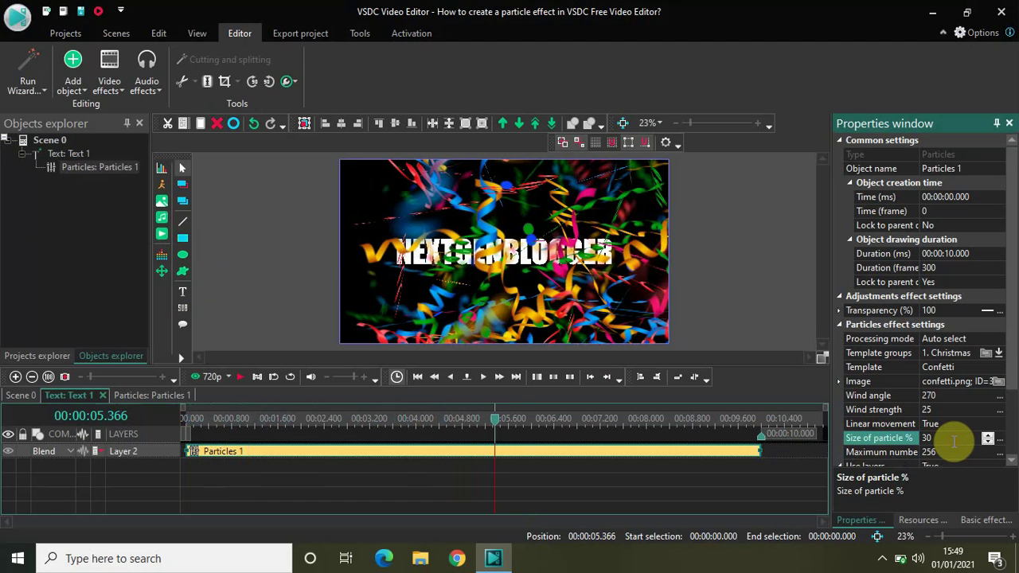
key("BackSpace")
type("5")
key("Return")
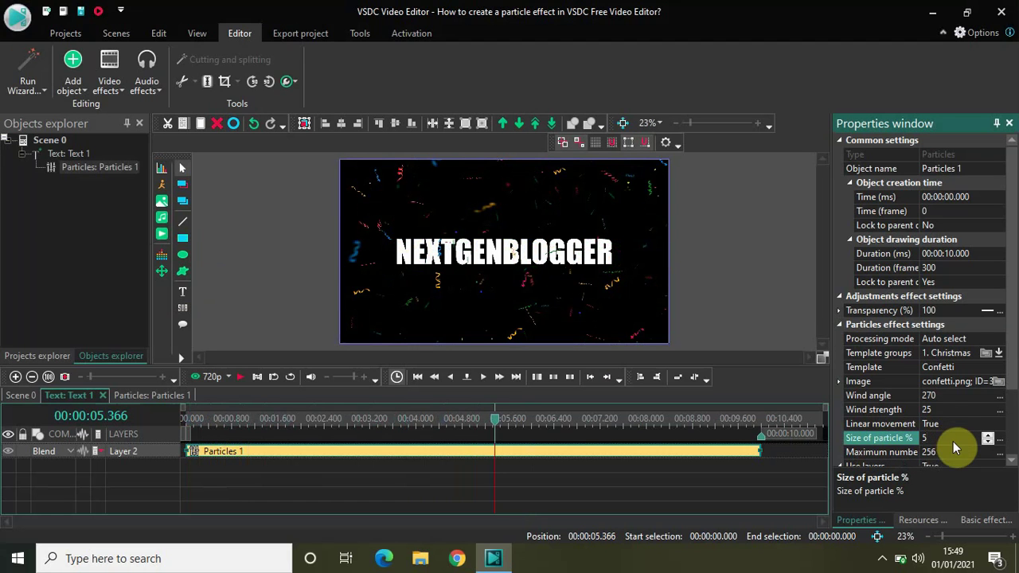
left_click(488, 419)
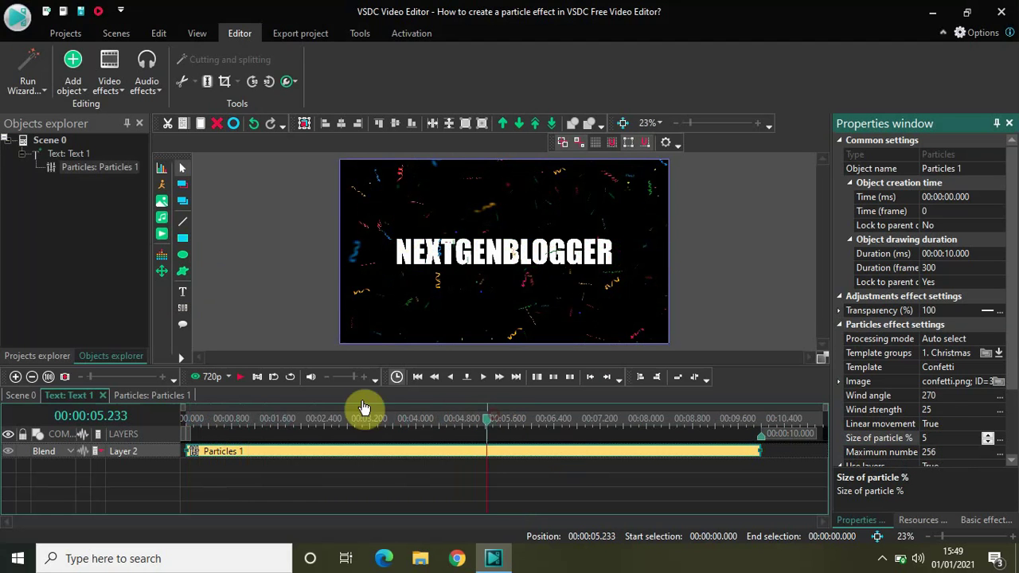
key("Home")
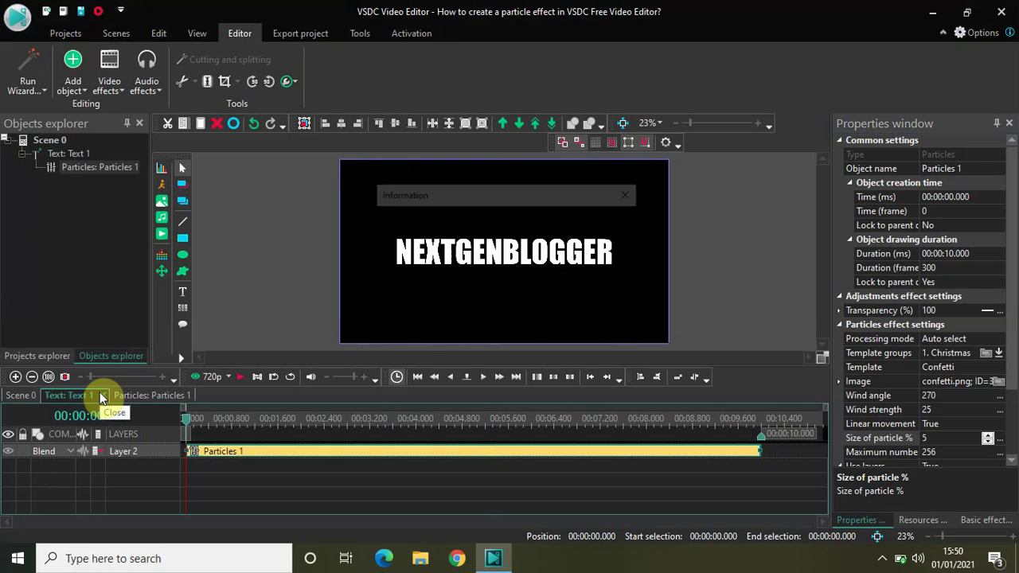
key("space")
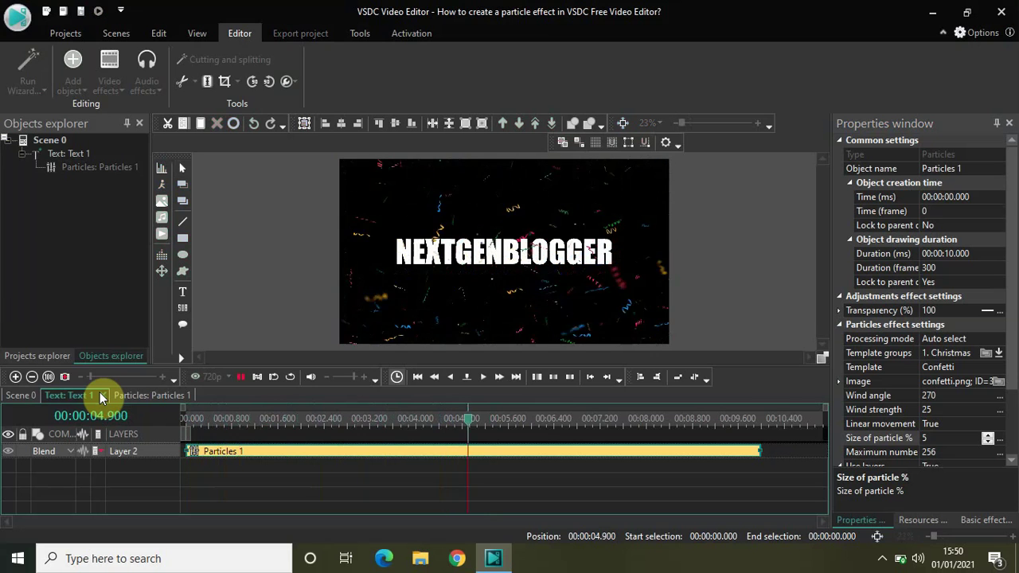
Try a maximum of 500 confetti particles and preview the animation from the beginning.
key("space")
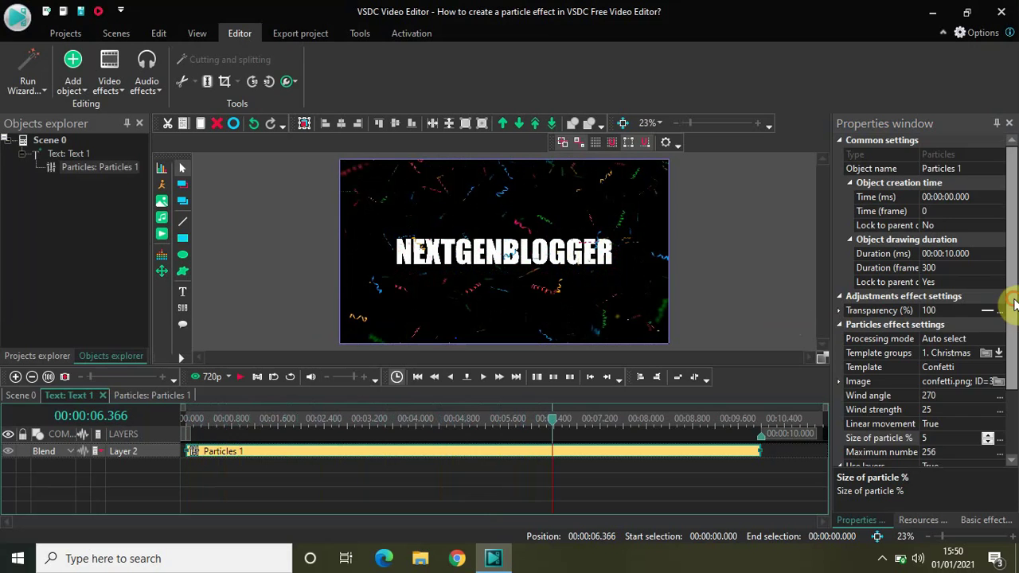
left_click_drag(1014, 315, 1015, 336)
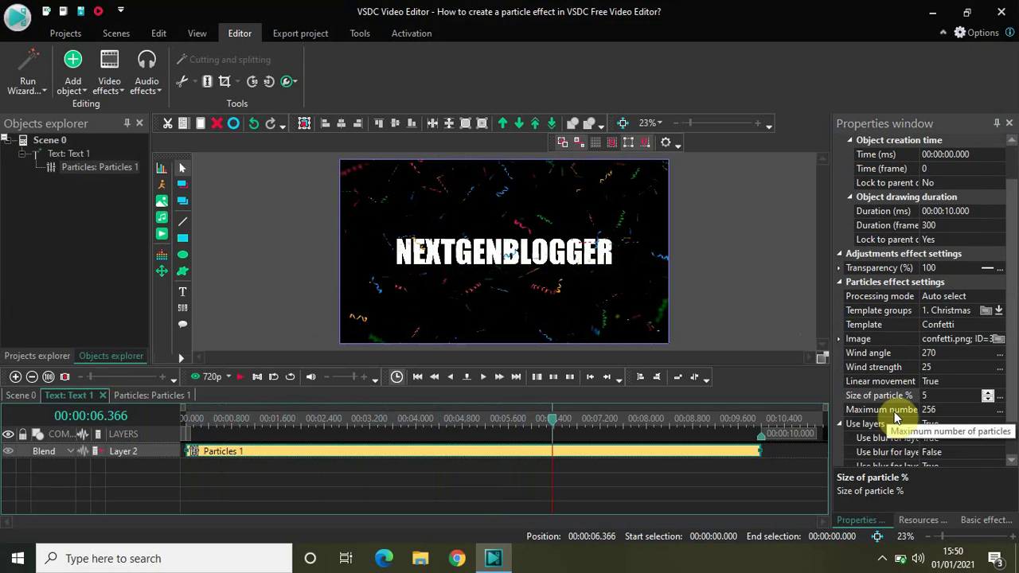
left_click(951, 410)
left_click(940, 407)
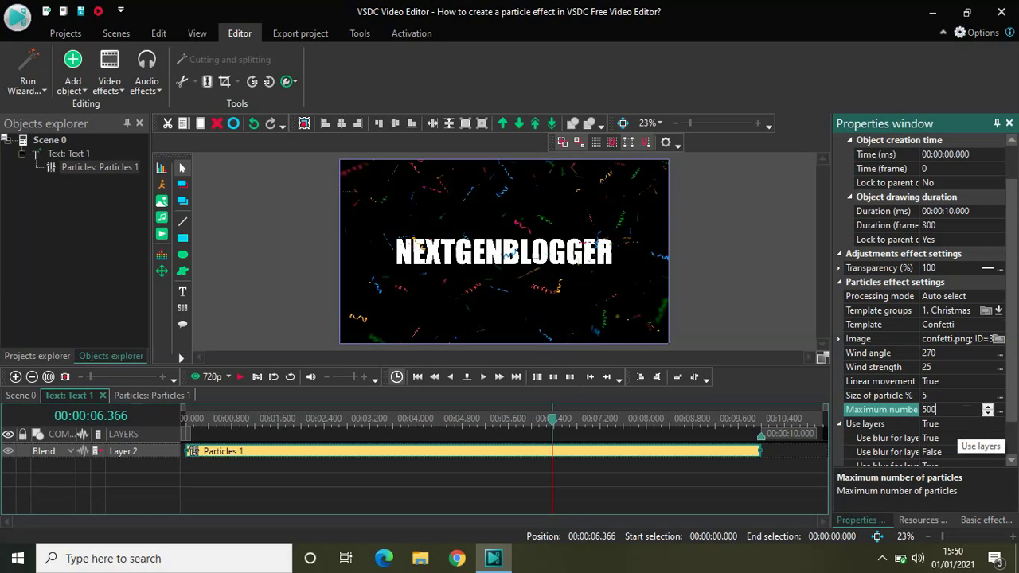
key("Return")
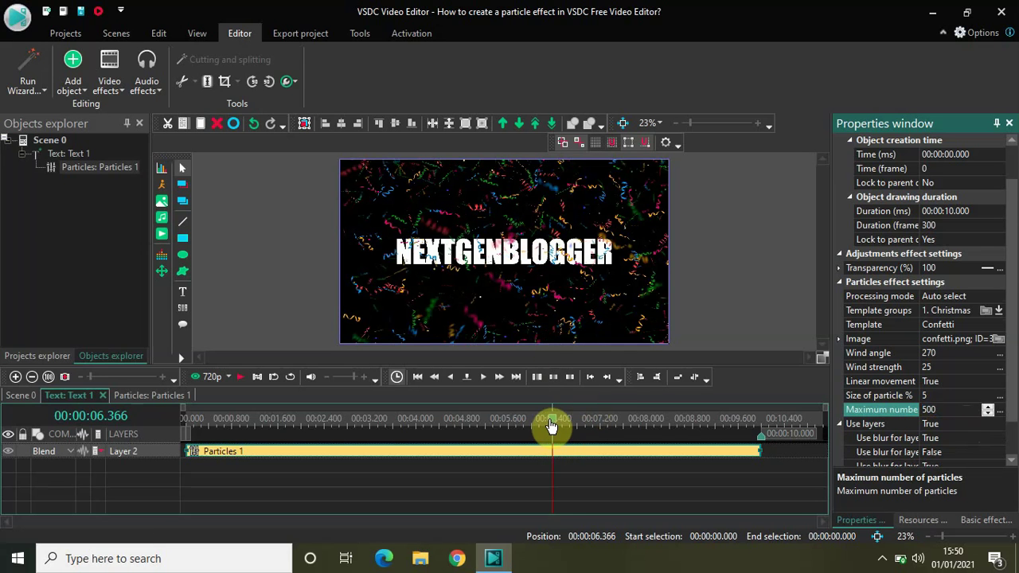
left_click_drag(550, 422, 175, 391)
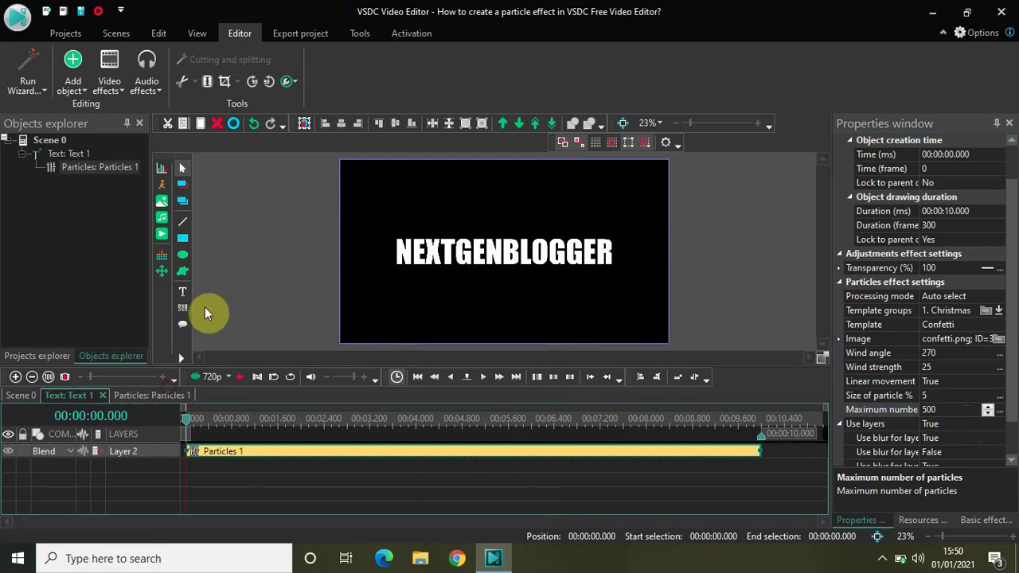
key("space")
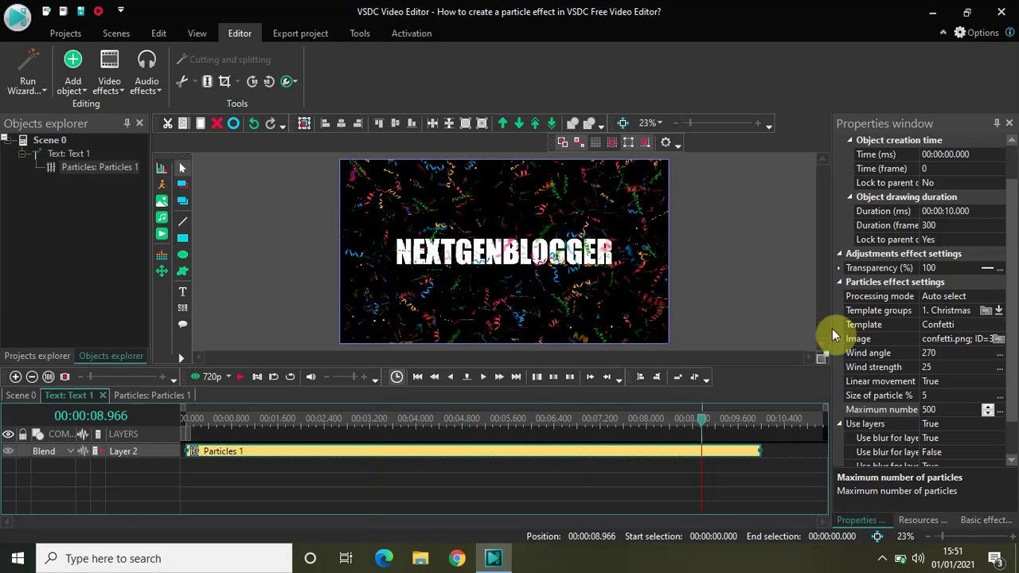
Switch the particle effect's template group to "2. Times of year" and apply the Winter template.
left_click(971, 309)
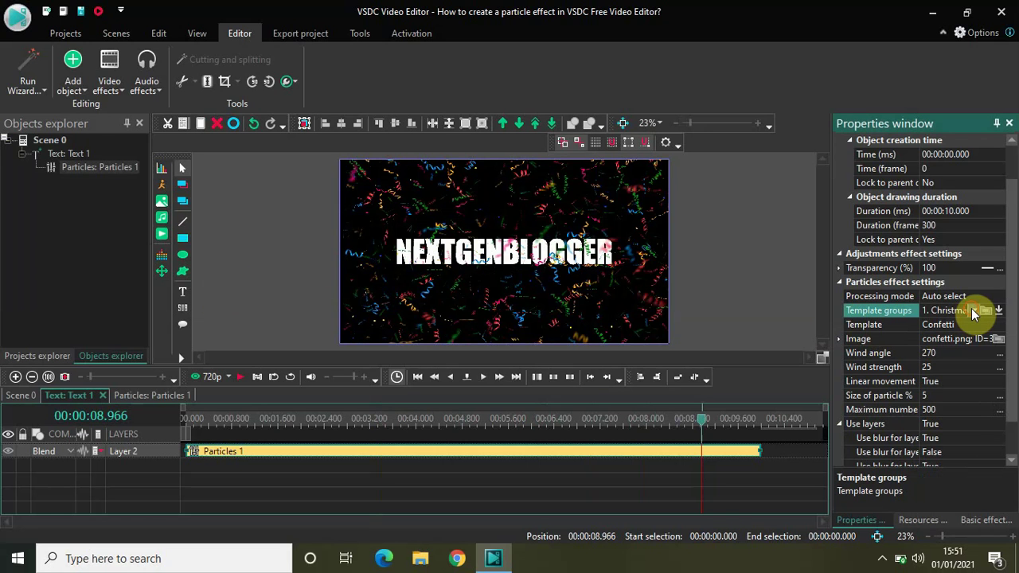
left_click(973, 310)
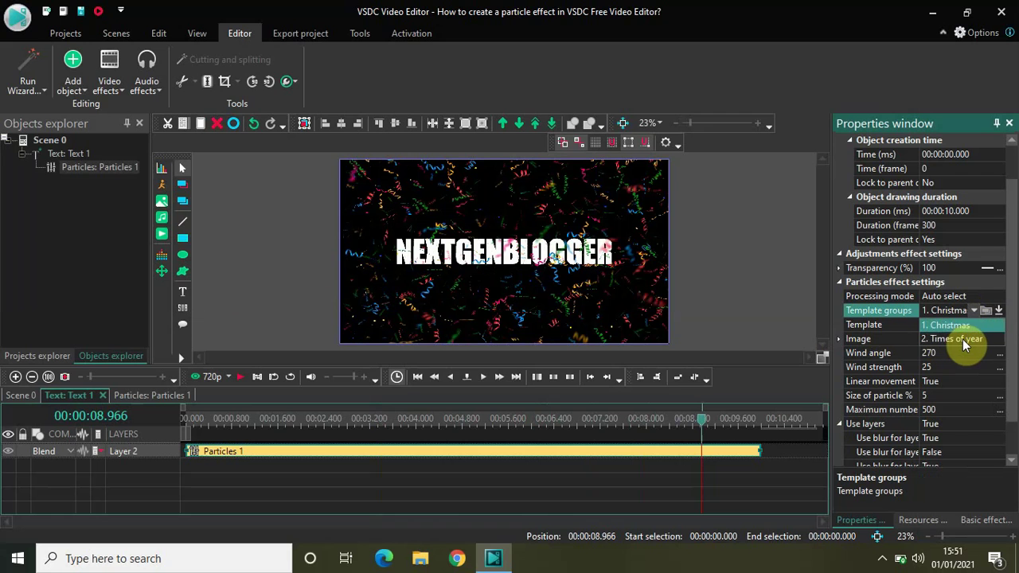
left_click(962, 339)
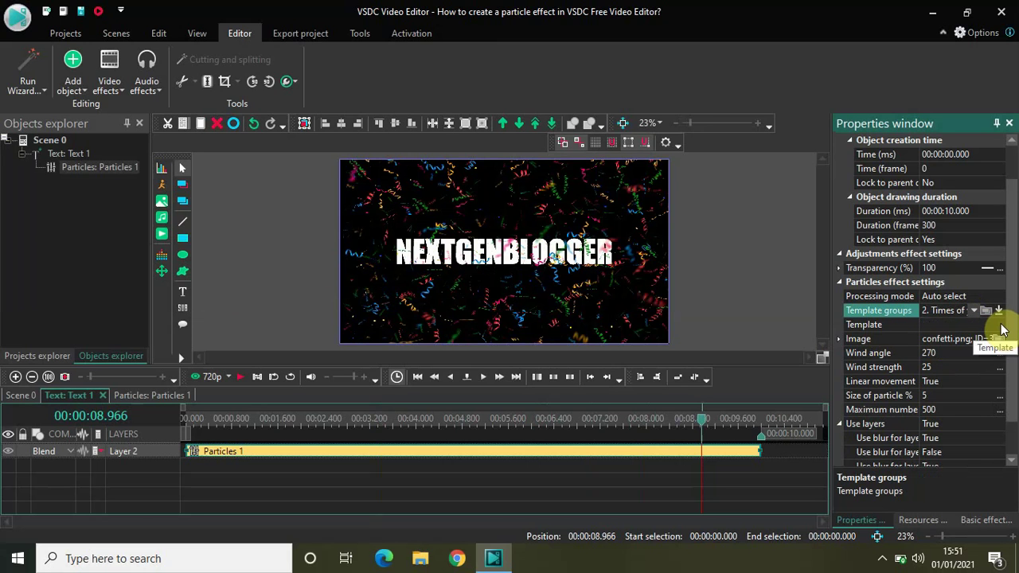
left_click(1001, 330)
left_click(1001, 327)
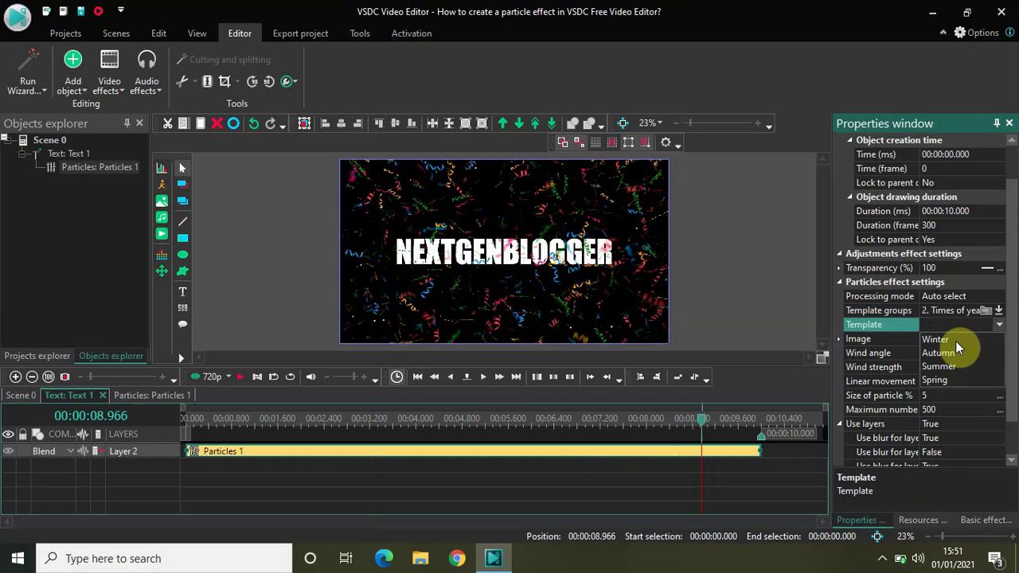
left_click(955, 377)
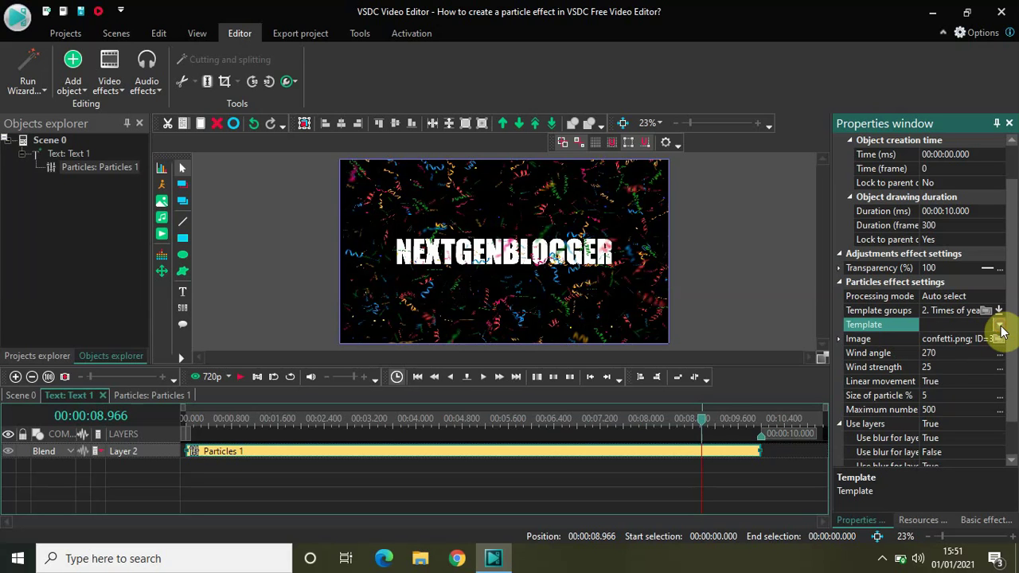
left_click(1000, 326)
left_click(955, 338)
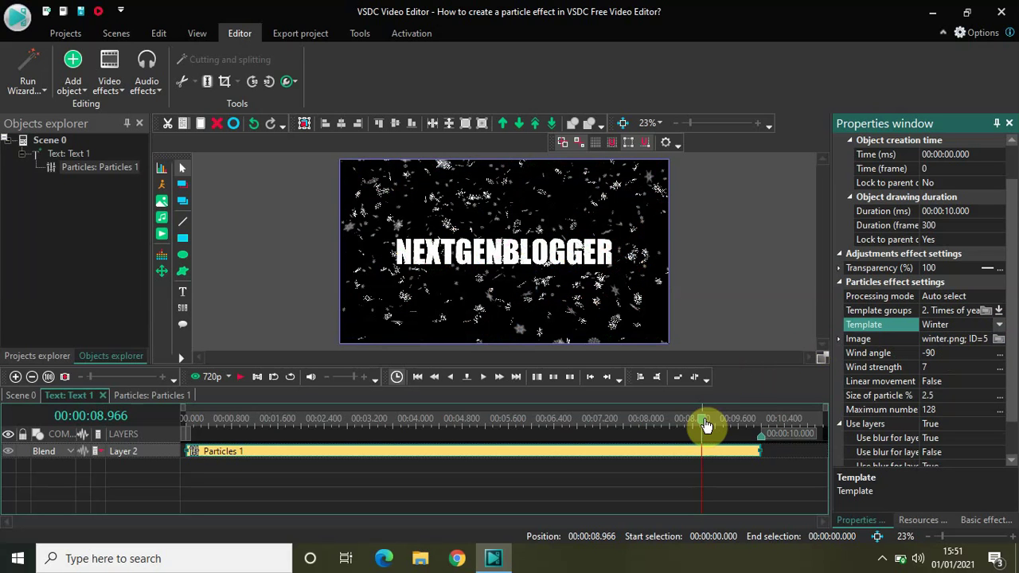
Preview the Winter particle animation from the start of the timeline, stopping near its end.
left_click_drag(705, 425, 157, 377)
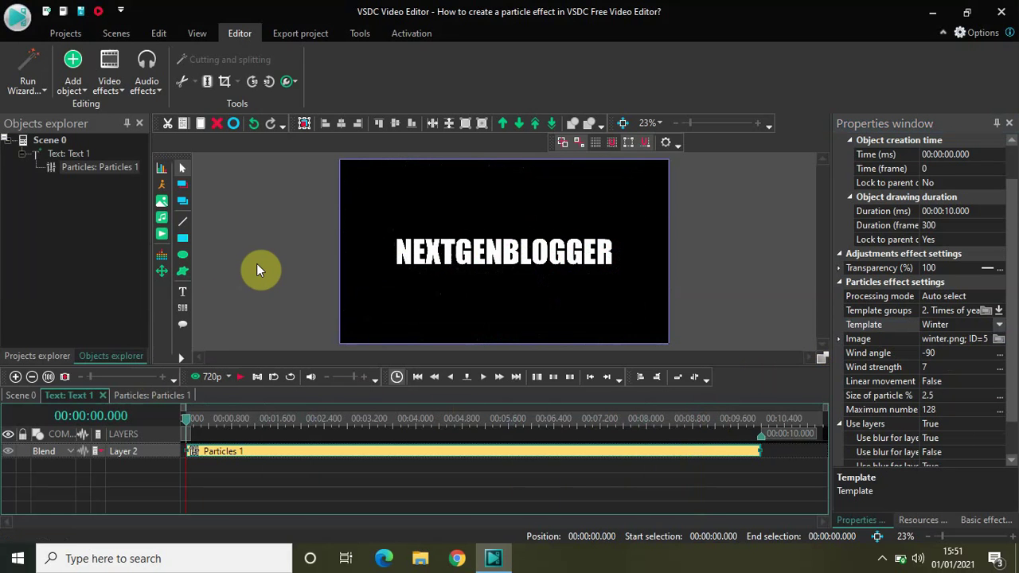
key("space")
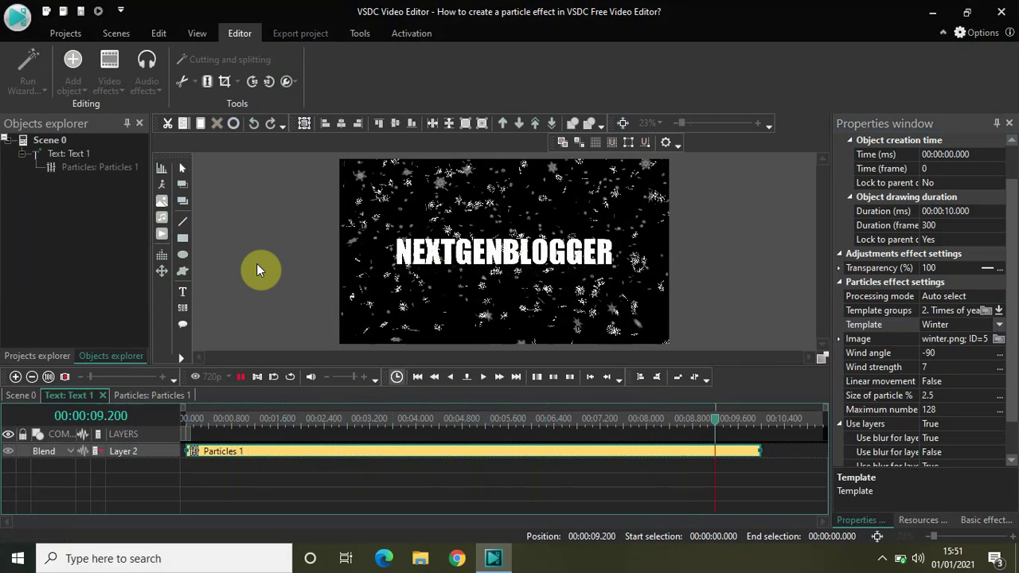
key("space")
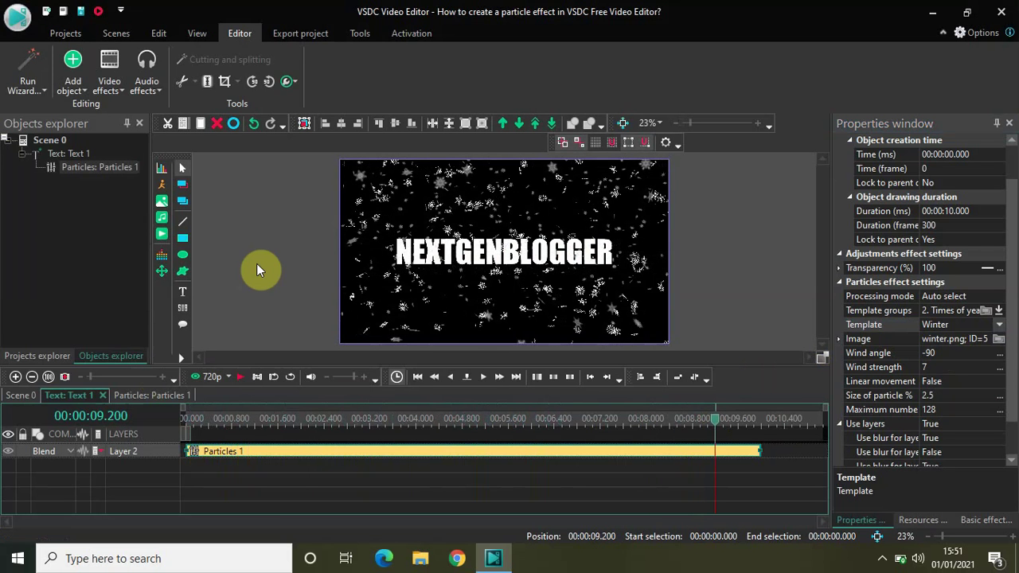